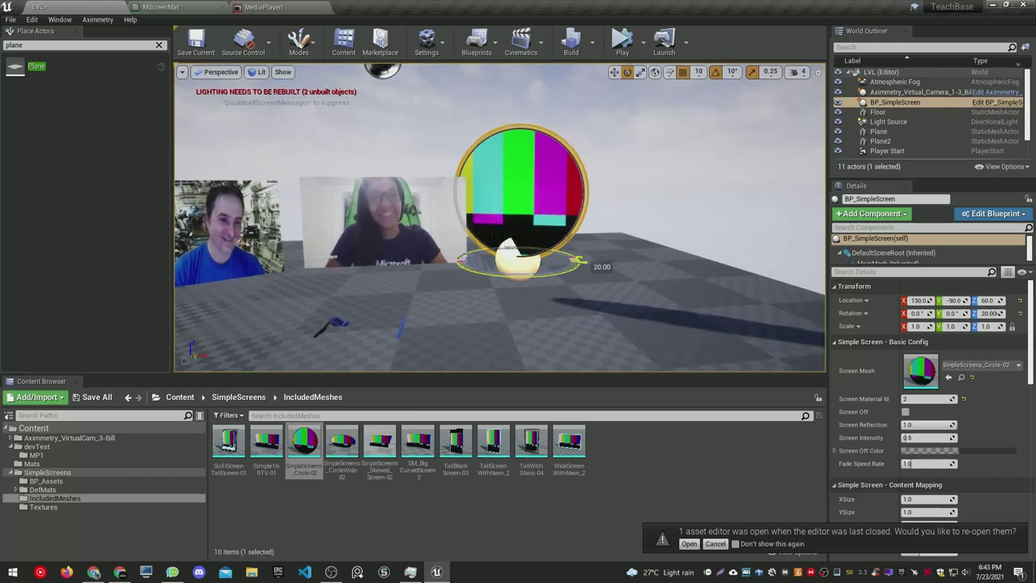
# Try the CircleWide and TallScreenWithNeon_2 frame meshes on the simple screen
pyautogui.scroll(-5, 969, 443)
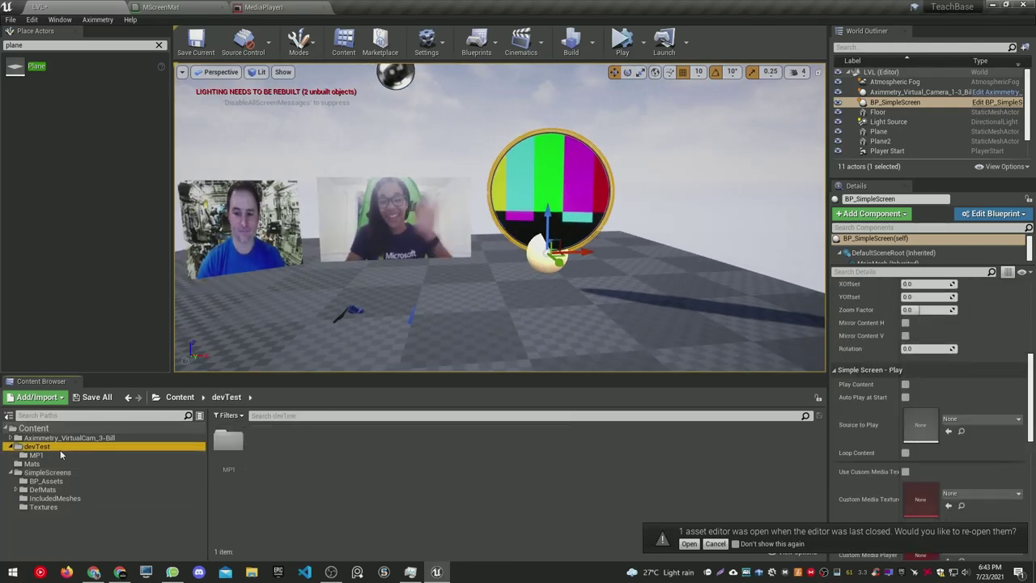
pyautogui.scroll(2, 930, 364)
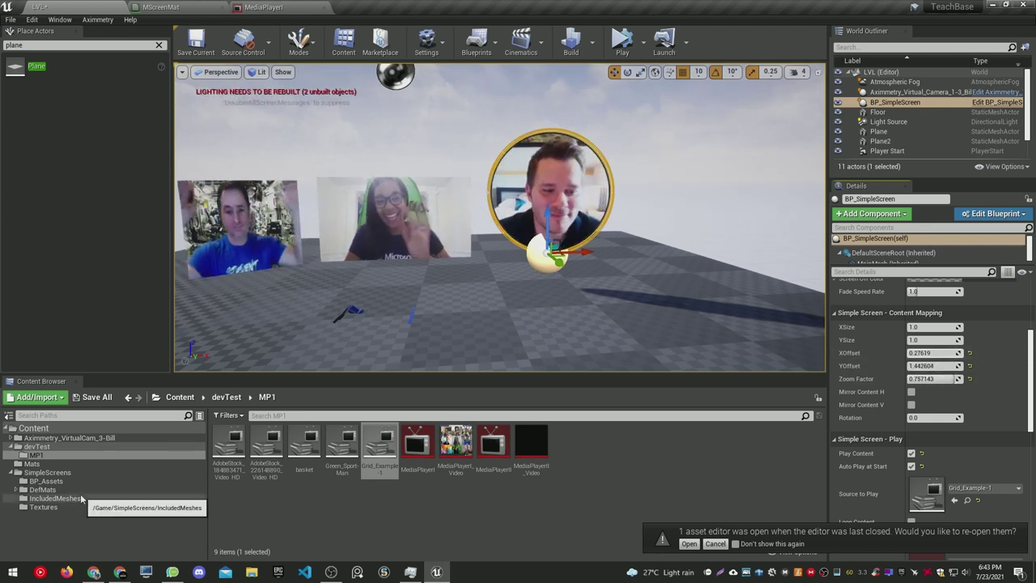
pyautogui.click(54, 498)
pyautogui.moveTo(343, 443); pyautogui.dragTo(926, 370)
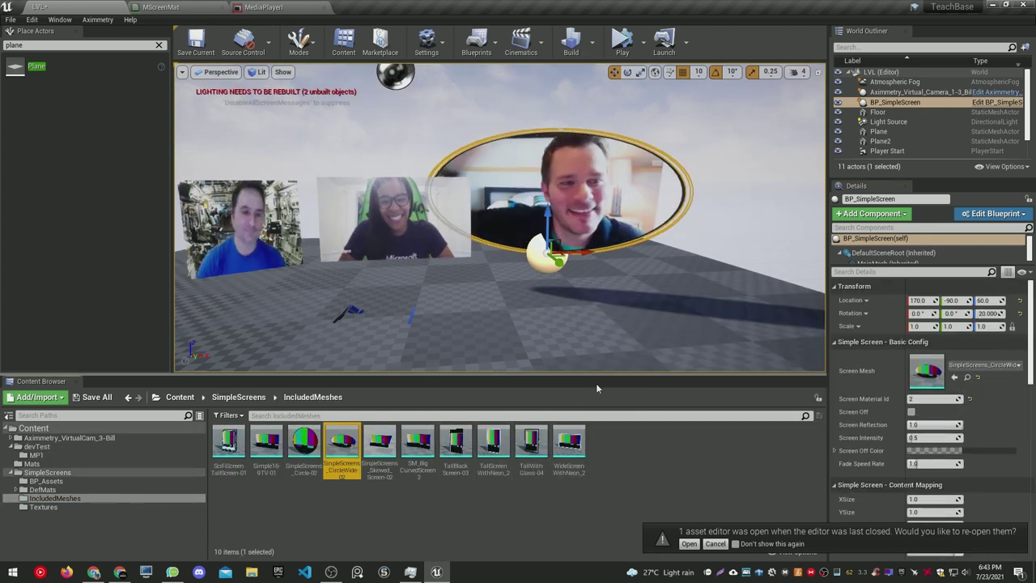
pyautogui.moveTo(493, 443); pyautogui.dragTo(926, 371)
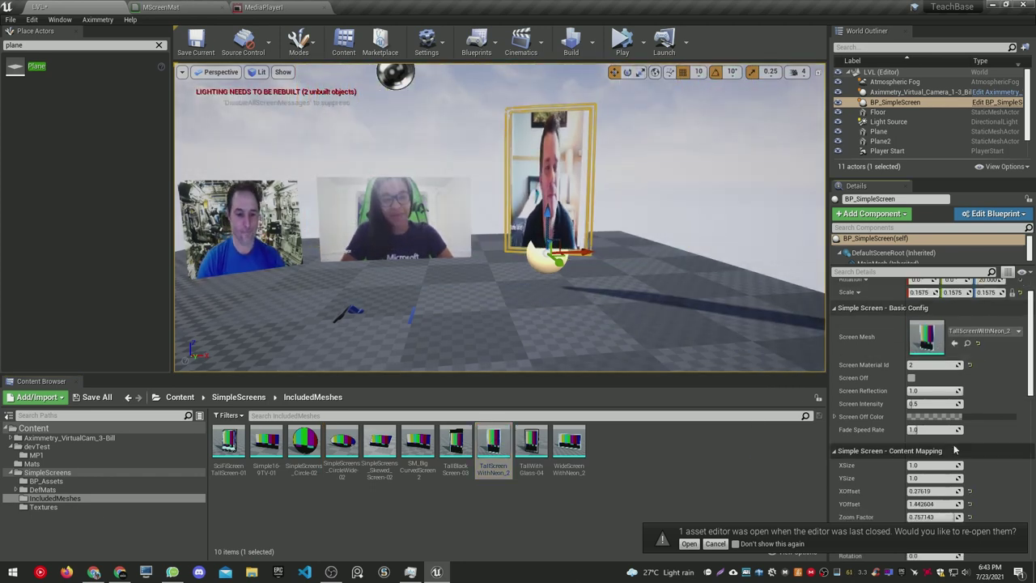
# Switch the screen to the TallWithGlass-04 mesh and shift its content XOffset
pyautogui.moveTo(531, 444); pyautogui.dragTo(927, 371)
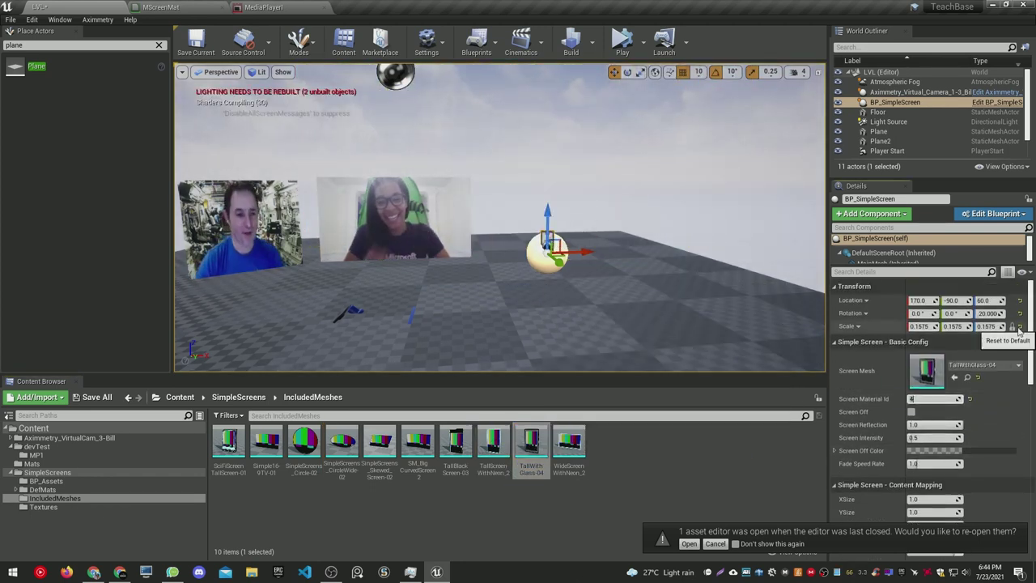
pyautogui.scroll(-2, 934, 437)
pyautogui.moveTo(939, 457); pyautogui.dragTo(996, 456)
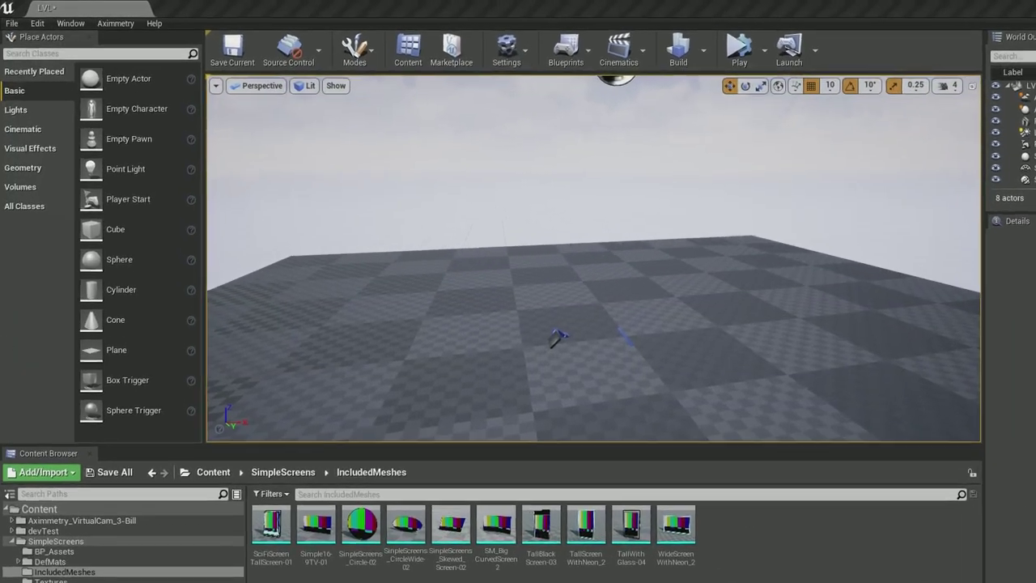
# Place a Plane actor rotated 90° on X, scaled 1.92 × 1.08, at height 110
pyautogui.write('plane')
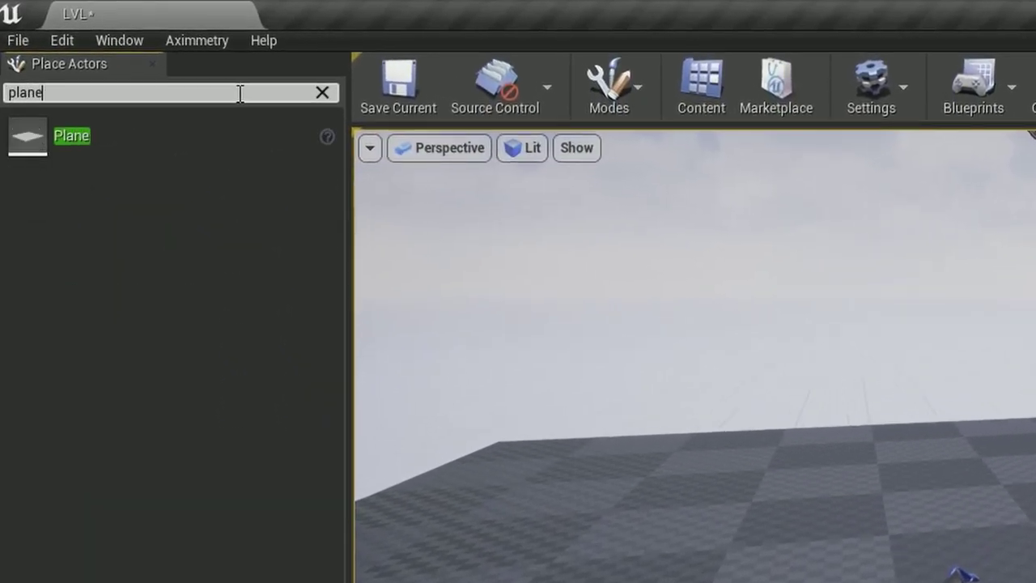
pyautogui.moveTo(70, 135); pyautogui.dragTo(518, 242)
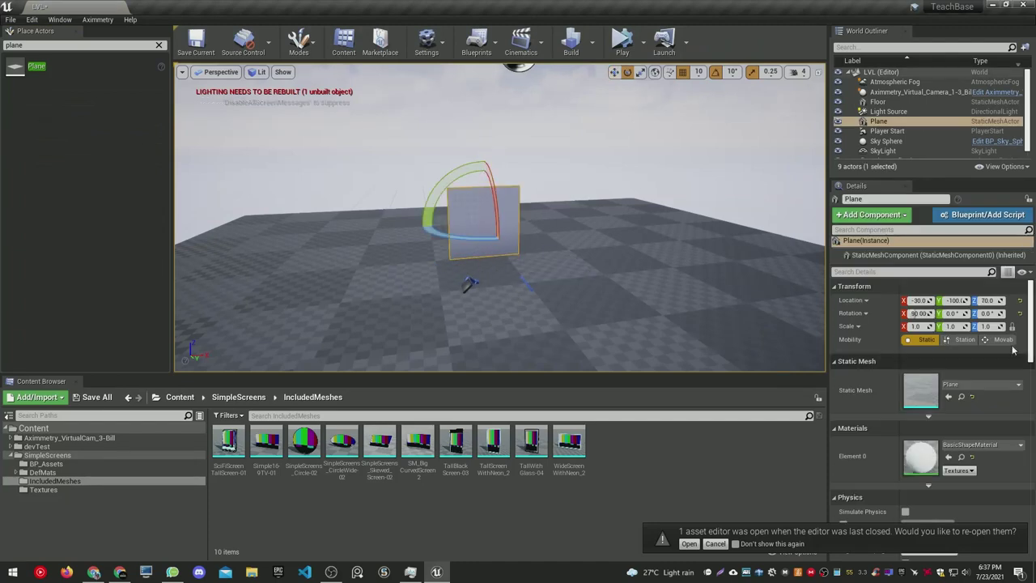
pyautogui.click(921, 326)
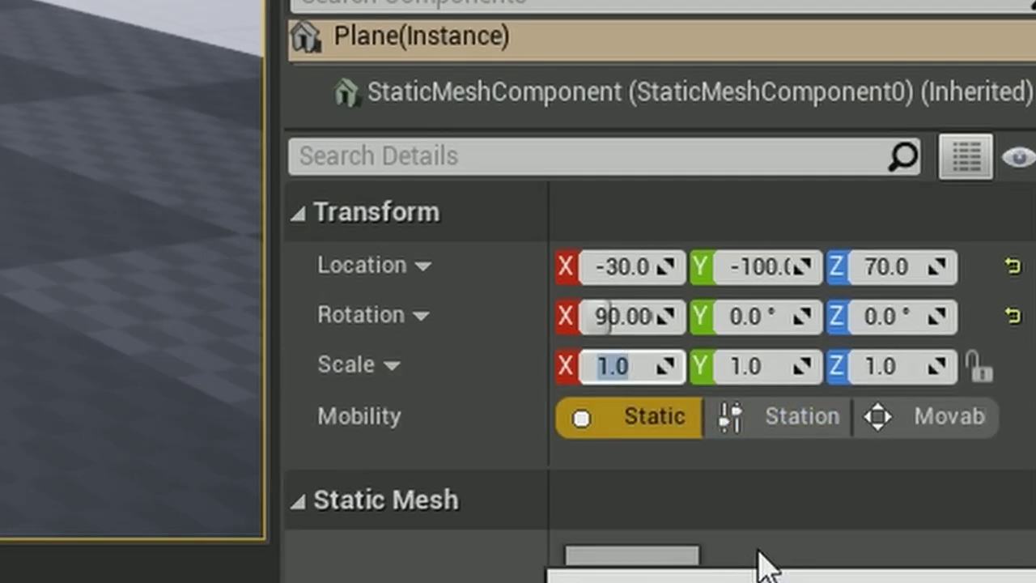
pyautogui.write('1.920')
pyautogui.press('Tab')
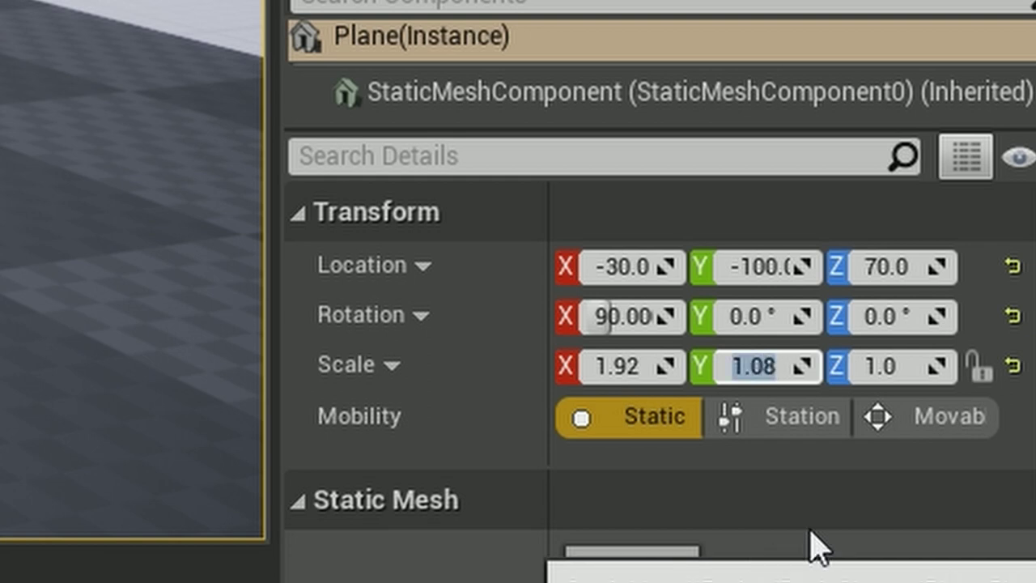
pyautogui.press('Return')
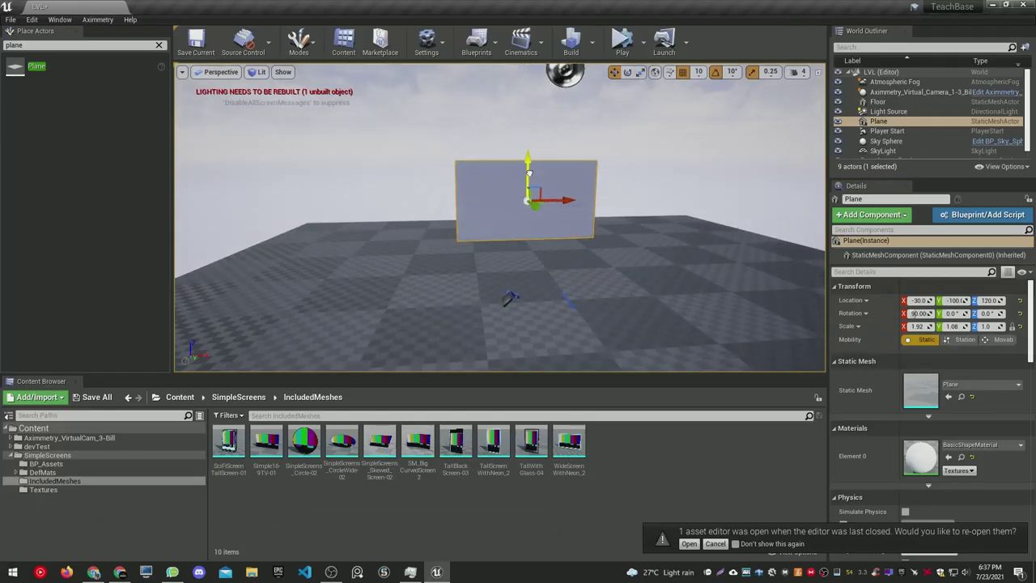
pyautogui.moveTo(529, 172); pyautogui.dragTo(528, 184)
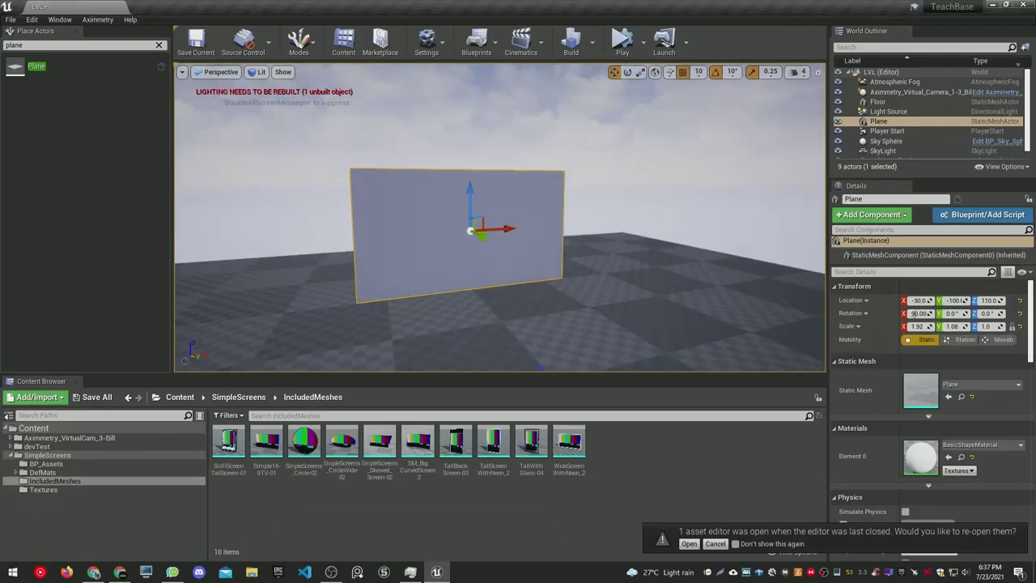
pyautogui.click(33, 427)
# Inside the Mats folder, add a new Material asset named MScreenMat
pyautogui.click(313, 431)
pyautogui.doubleClick(314, 430)
pyautogui.rightClick(332, 453)
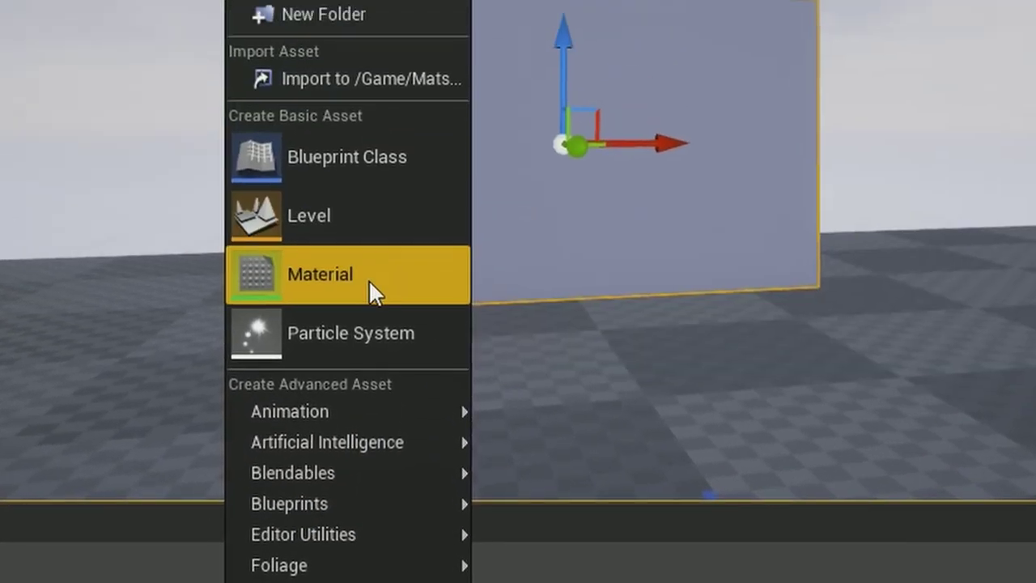
pyautogui.click(385, 292)
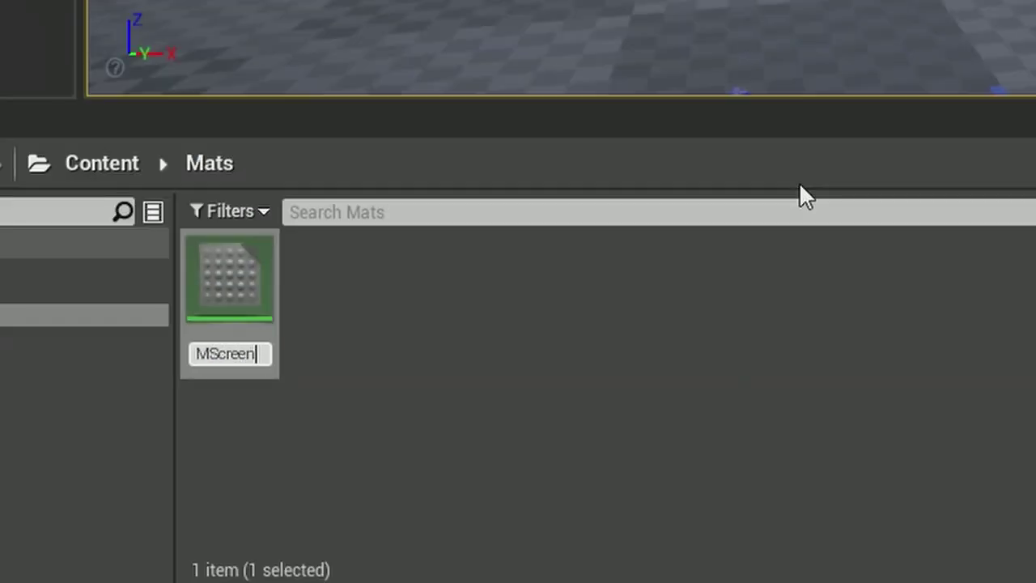
pyautogui.press('Return')
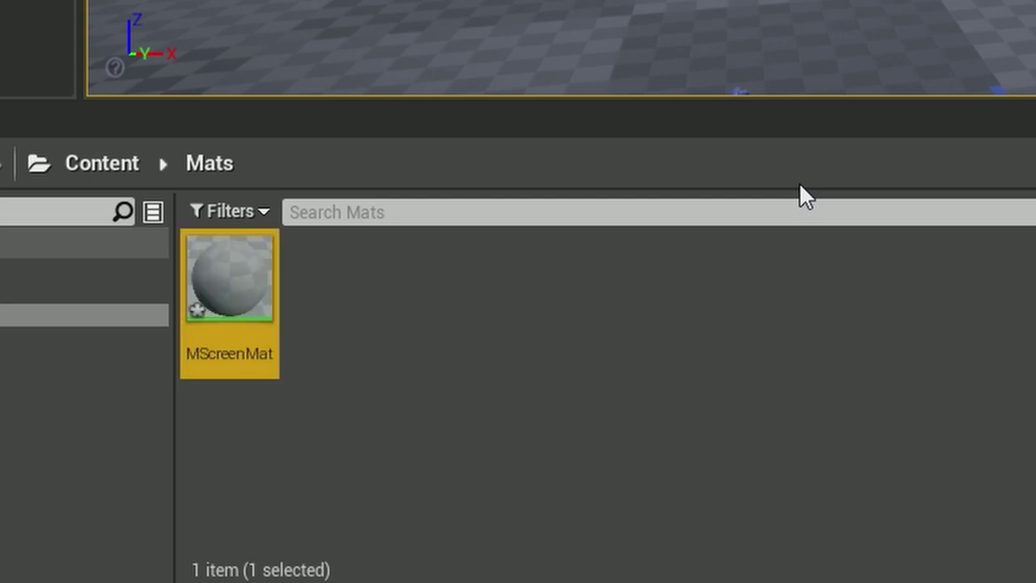
pyautogui.moveTo(245, 272)
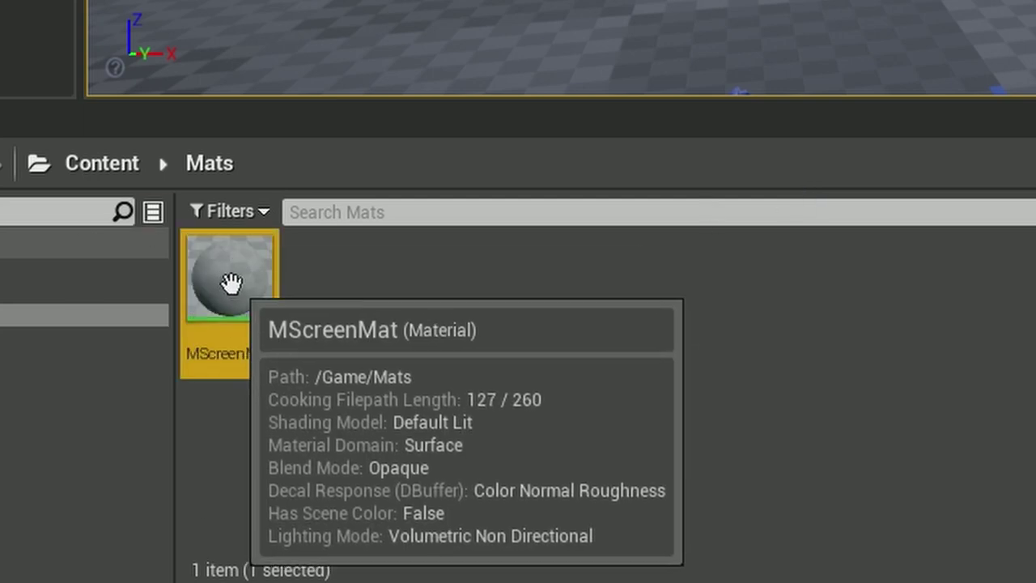
# Open MScreenMat and add a TextureSampleParameter2D node named ScreenContent
pyautogui.doubleClick(270, 289)
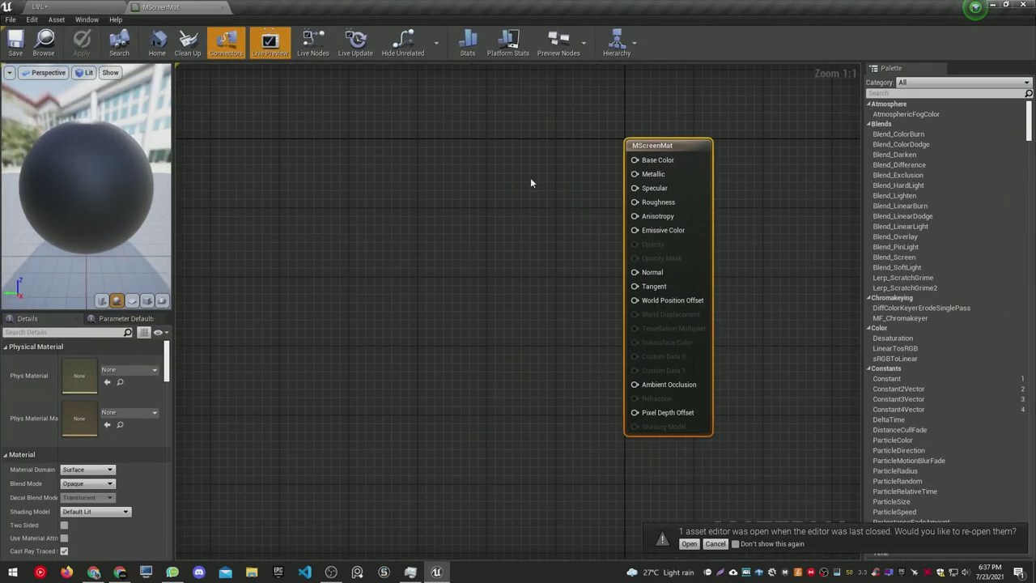
pyautogui.moveTo(690, 183); pyautogui.dragTo(690, 227)
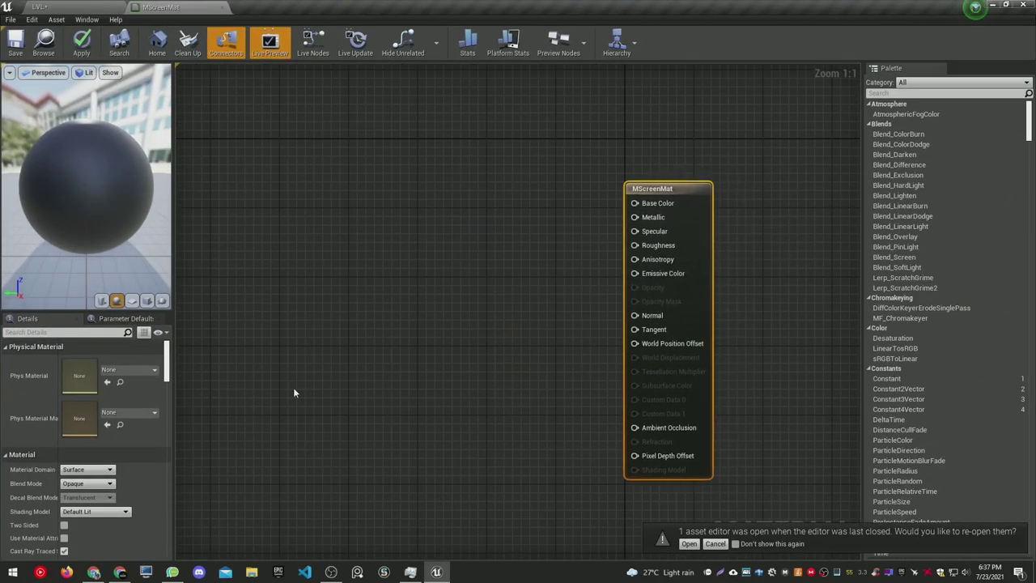
pyautogui.moveTo(293, 387); pyautogui.dragTo(374, 371, button='right')
pyautogui.rightClick(413, 212)
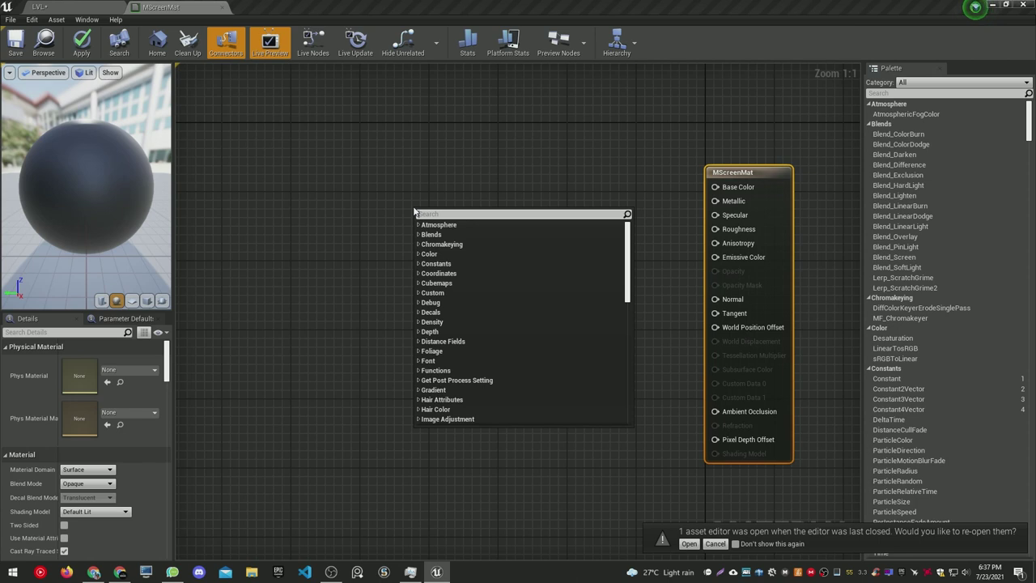
pyautogui.write('texture sample')
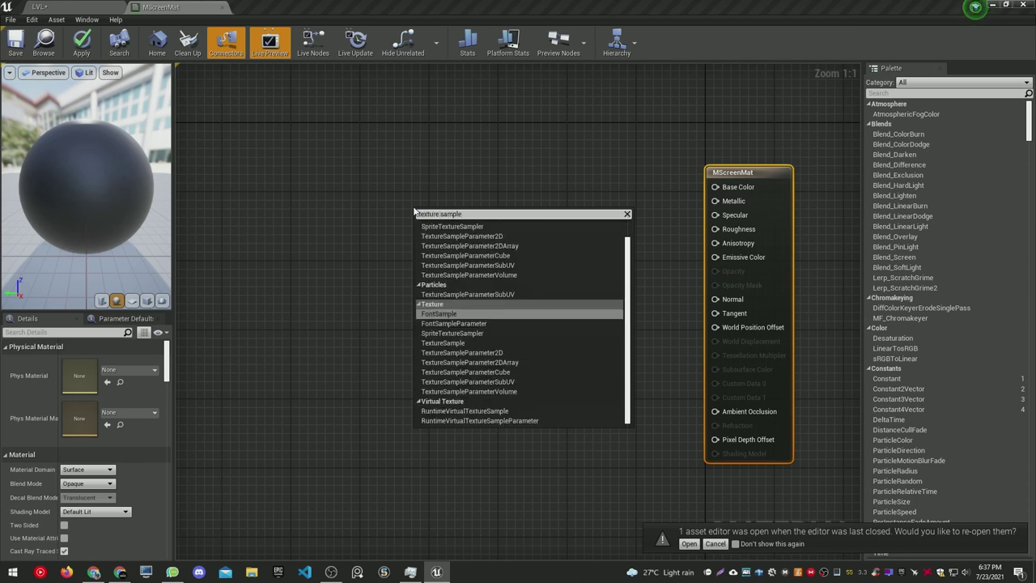
pyautogui.write(' par')
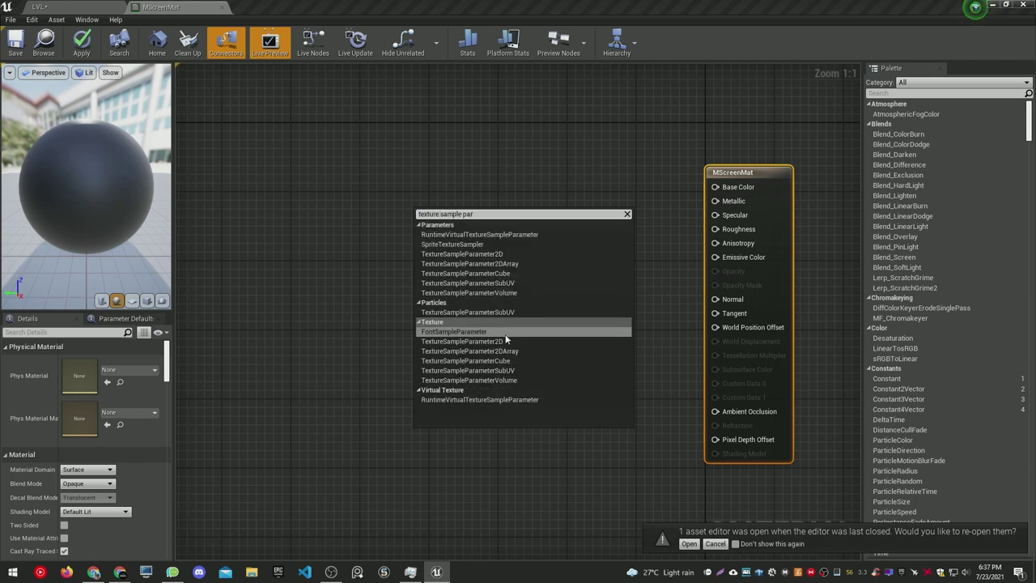
pyautogui.click(503, 339)
pyautogui.write('ScreenContent')
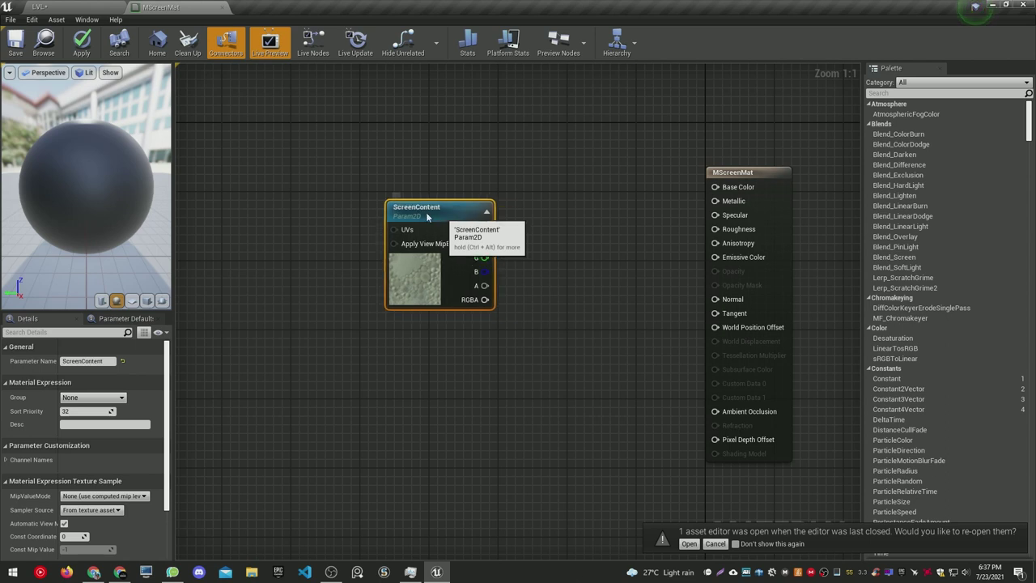
# Wire ScreenContent's RGB into both Base Color and Emissive Color
pyautogui.moveTo(472, 226); pyautogui.dragTo(432, 223)
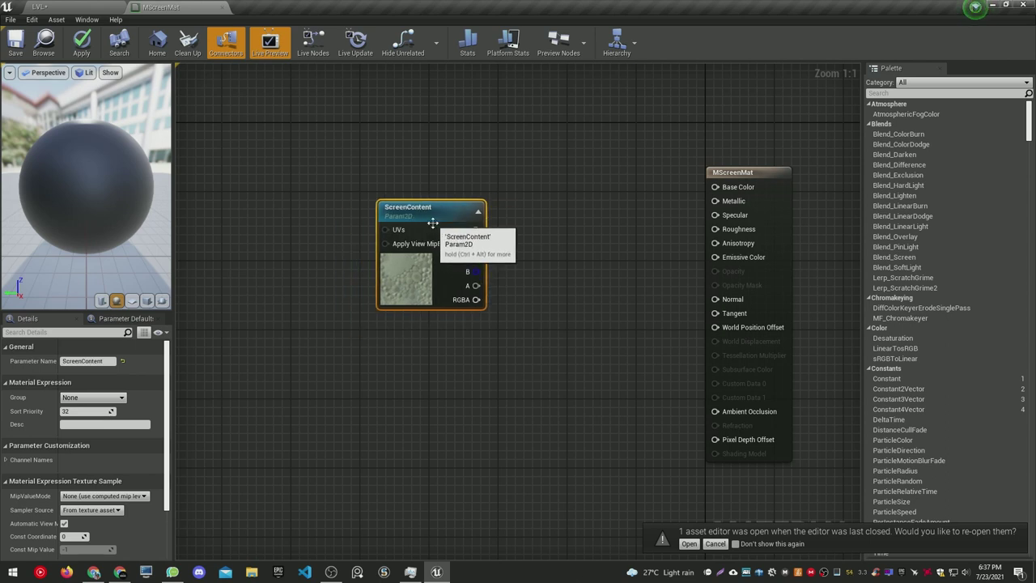
pyautogui.moveTo(543, 222); pyautogui.dragTo(418, 215, button='right')
pyautogui.moveTo(308, 207); pyautogui.dragTo(342, 232)
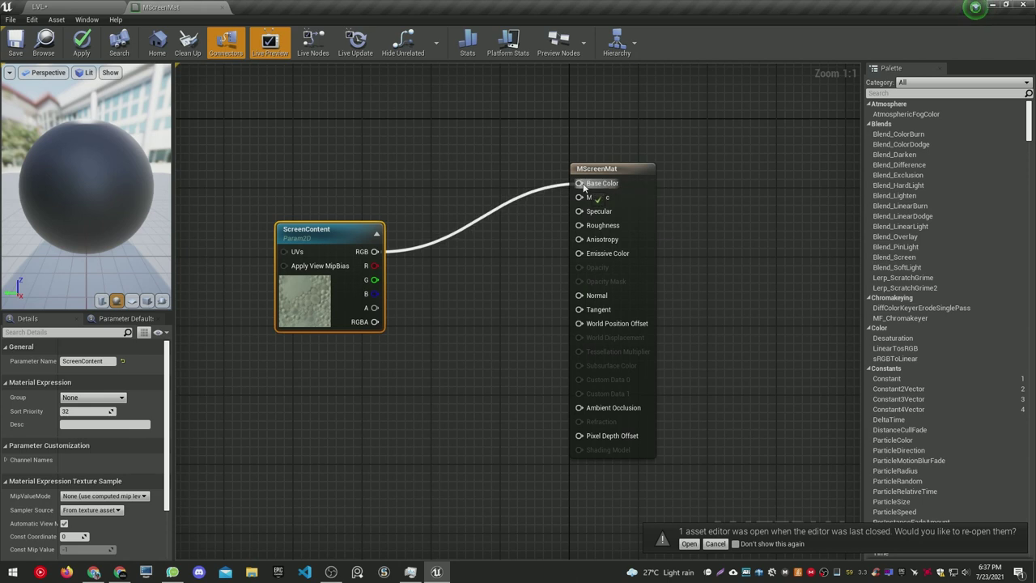
pyautogui.moveTo(374, 252)
pyautogui.mouseDown()
pyautogui.moveTo(583, 279)
pyautogui.moveTo(580, 253)
pyautogui.mouseUp()
pyautogui.moveTo(564, 259); pyautogui.dragTo(632, 234, button='right')
# Switch the material's shading model to Unlit, then back to Default Lit
pyautogui.click(402, 170)
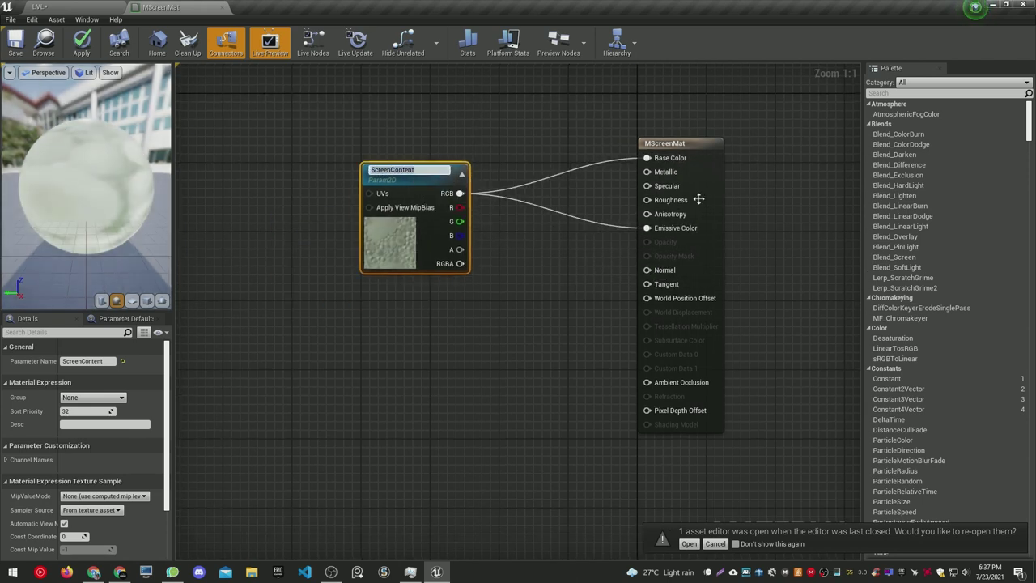
pyautogui.click(698, 199)
pyautogui.click(91, 512)
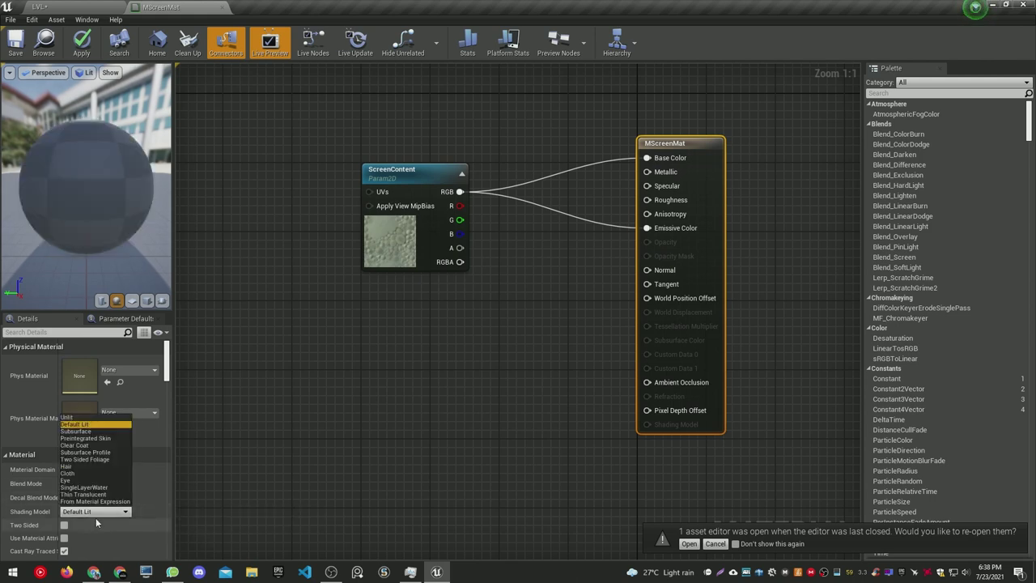
pyautogui.click(77, 417)
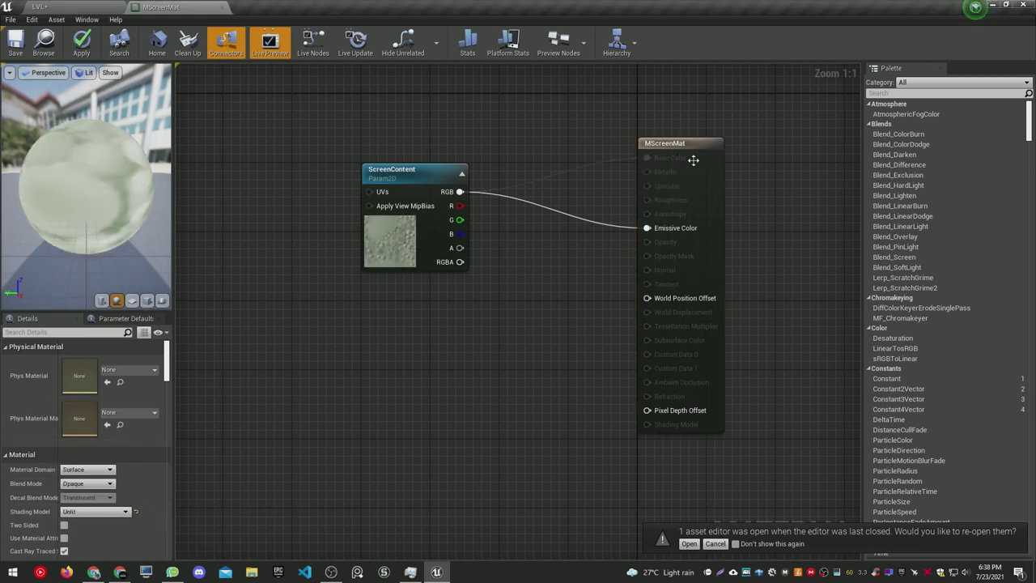
pyautogui.click(101, 512)
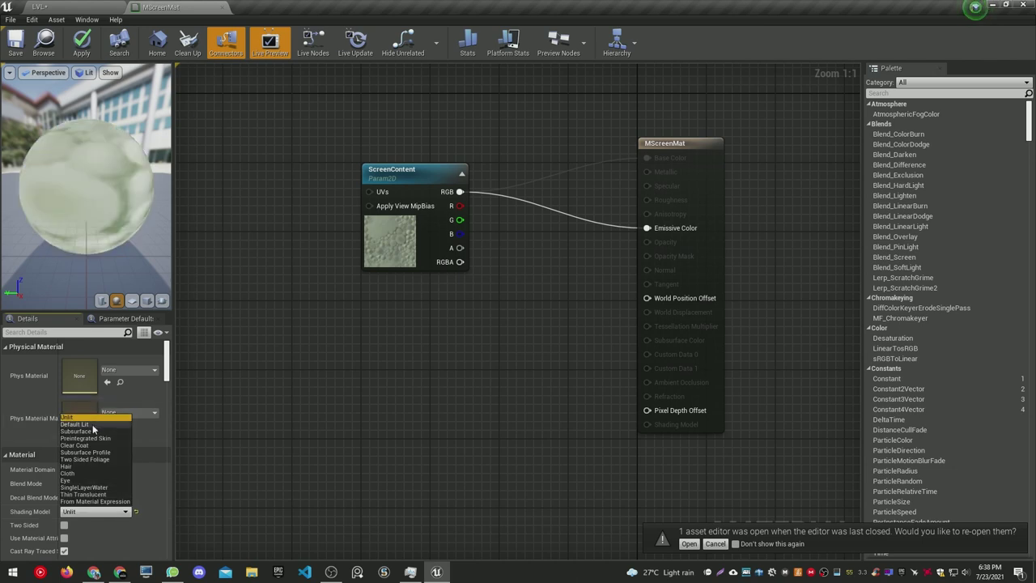
pyautogui.click(92, 424)
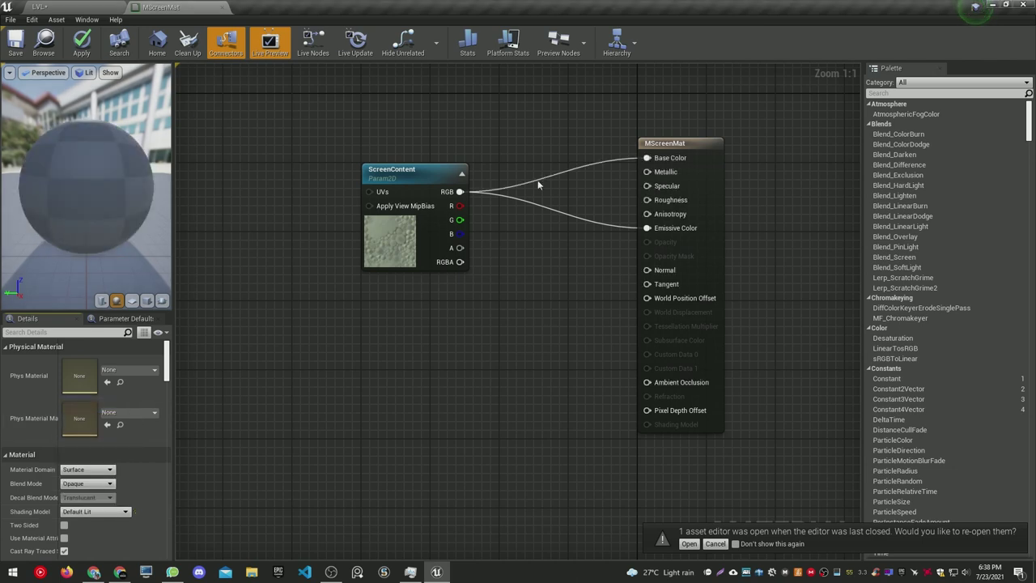
# Add a Roughness scalar parameter and wire it into the material's Roughness input
pyautogui.rightClick(382, 326)
pyautogui.write('scalar par')
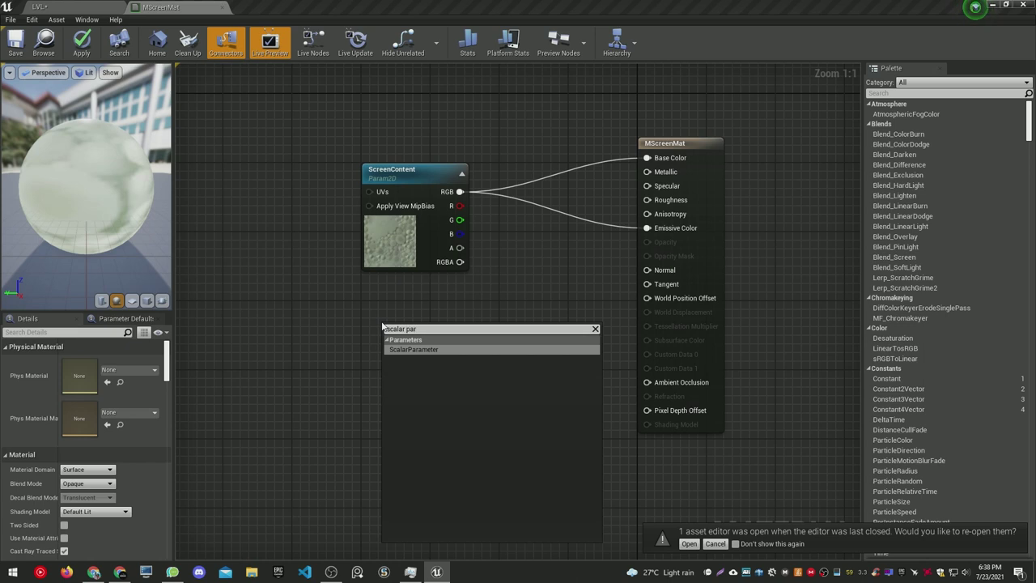
pyautogui.click(433, 348)
pyautogui.write('Roughness')
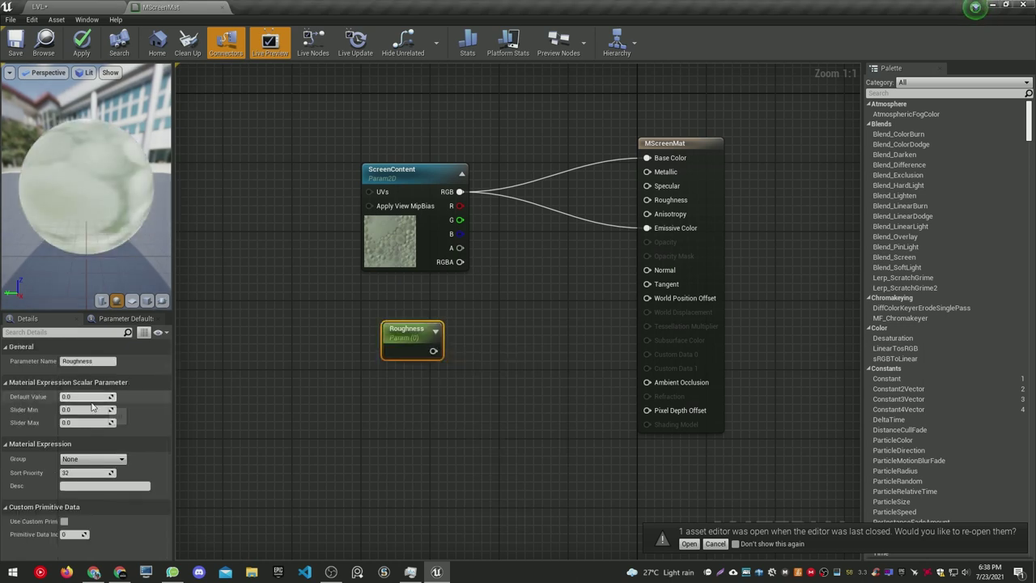
pyautogui.write('.3')
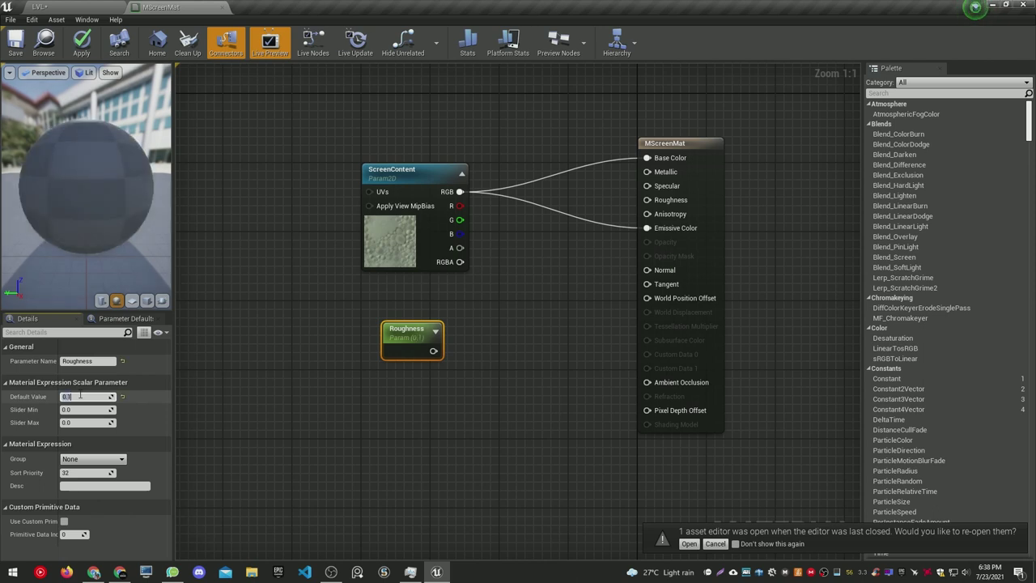
pyautogui.moveTo(433, 351)
pyautogui.mouseDown()
pyautogui.moveTo(645, 188)
pyautogui.moveTo(656, 200)
pyautogui.mouseUp()
pyautogui.moveTo(412, 334); pyautogui.dragTo(436, 295)
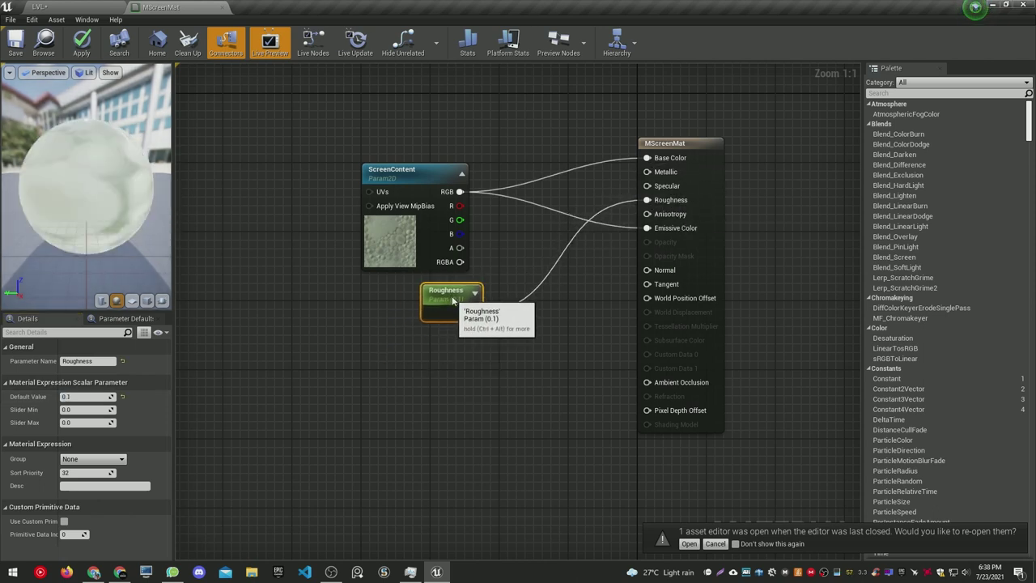
pyautogui.moveTo(646, 158); pyautogui.dragTo(598, 176, button='right')
pyautogui.moveTo(666, 279); pyautogui.dragTo(680, 279)
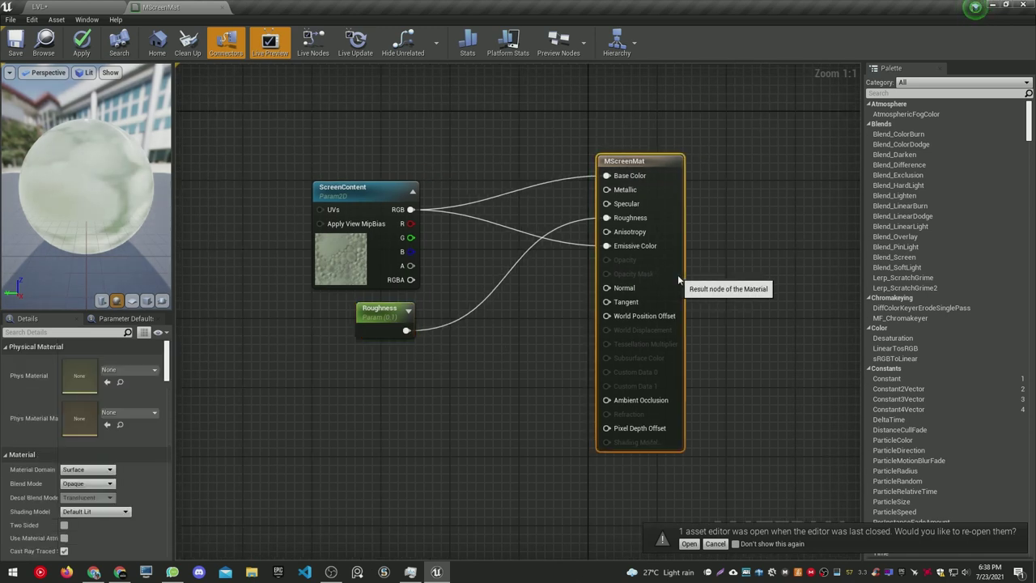
pyautogui.click(388, 313)
pyautogui.moveTo(445, 398); pyautogui.dragTo(500, 398, button='right')
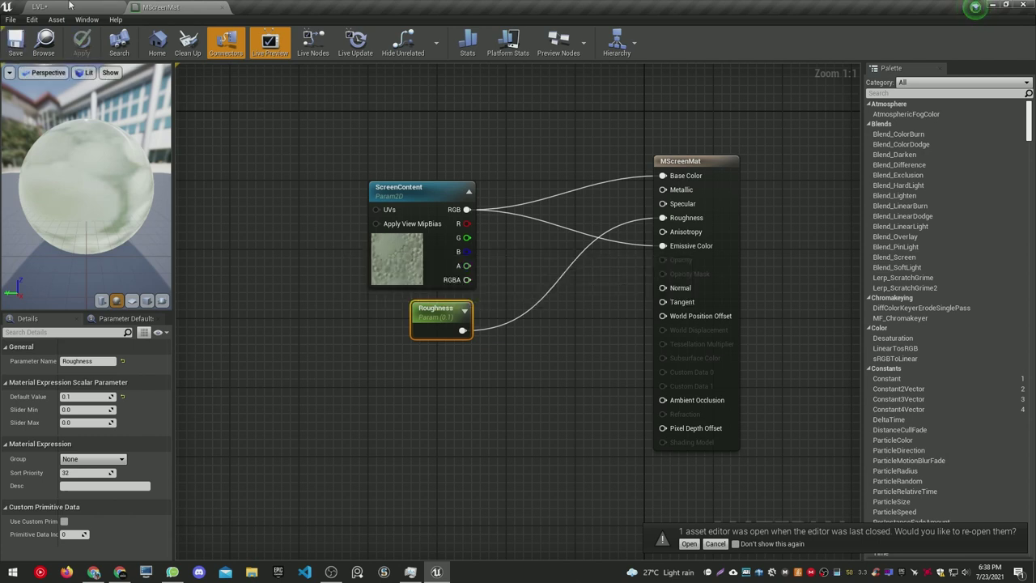
# Create a material instance of MScreenMat named MI_ScreenInstance
pyautogui.click(38, 6)
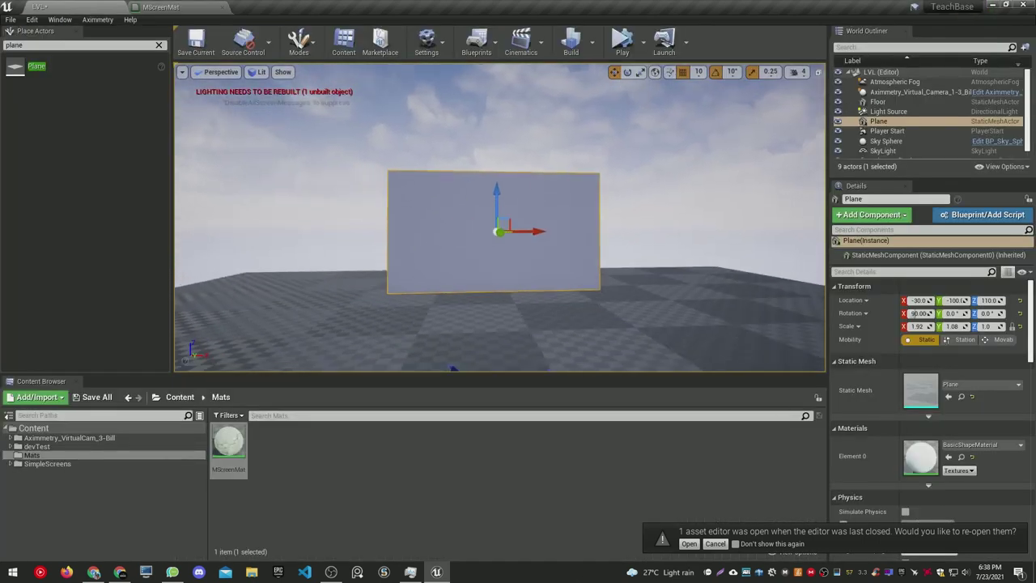
pyautogui.rightClick(227, 445)
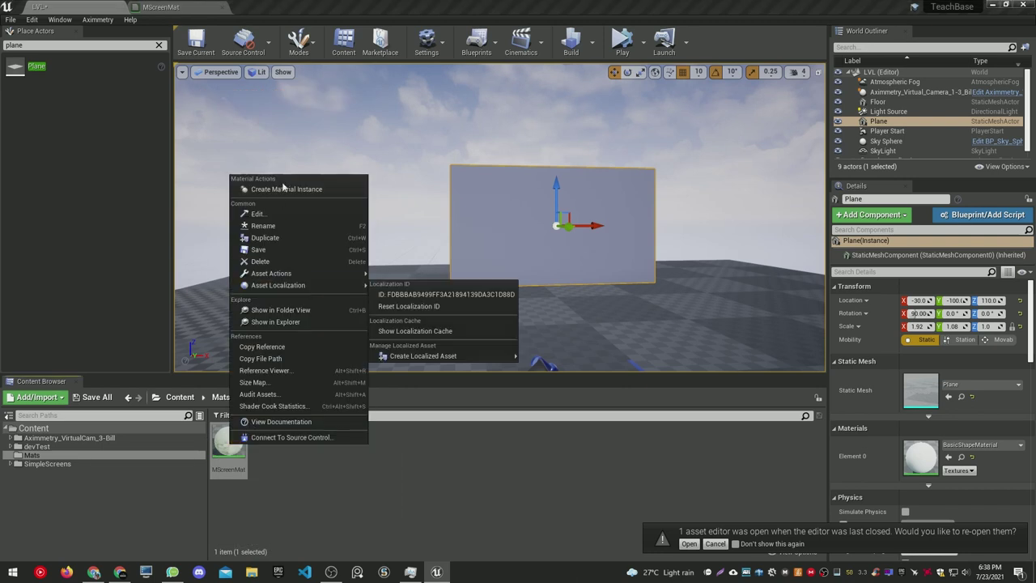
pyautogui.click(259, 433)
pyautogui.write('MI')
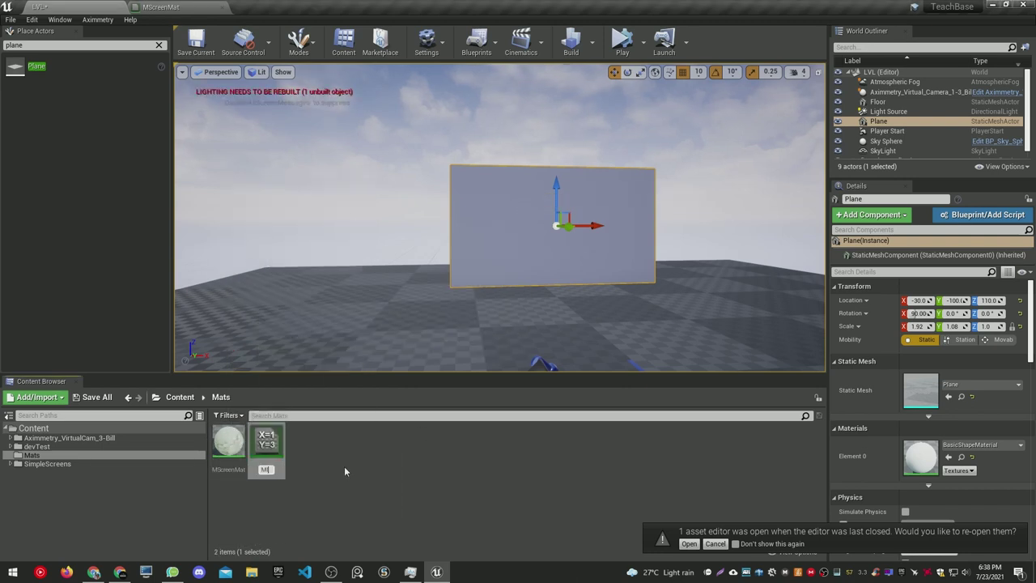
pyautogui.write('_Screen')
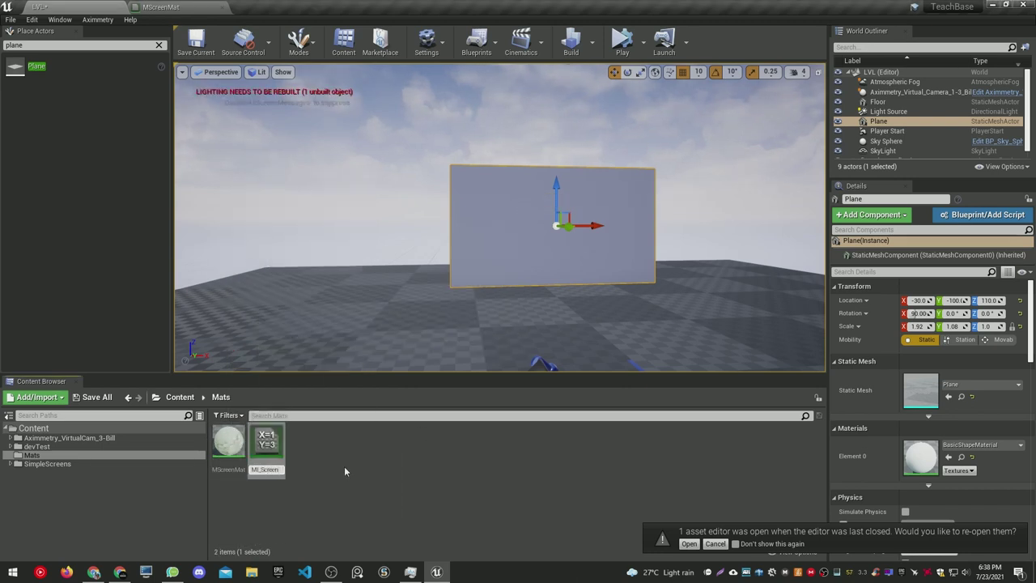
pyautogui.write('Instance')
# Confirm the name MI_ScreenInstance and assign it to the plane's material slot
pyautogui.press('Return')
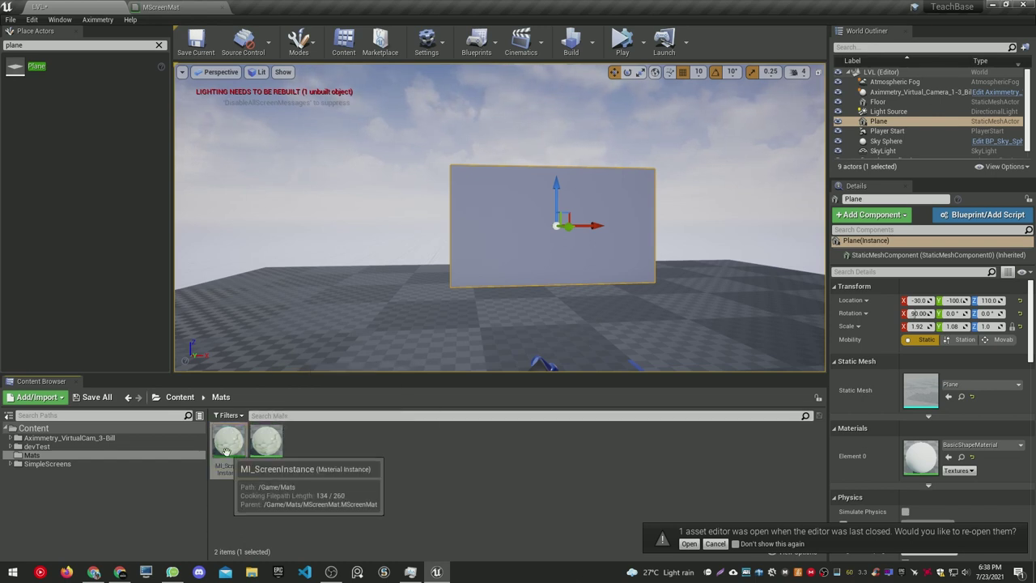
pyautogui.moveTo(229, 446)
pyautogui.mouseDown()
pyautogui.moveTo(361, 400)
pyautogui.moveTo(558, 228)
pyautogui.mouseUp()
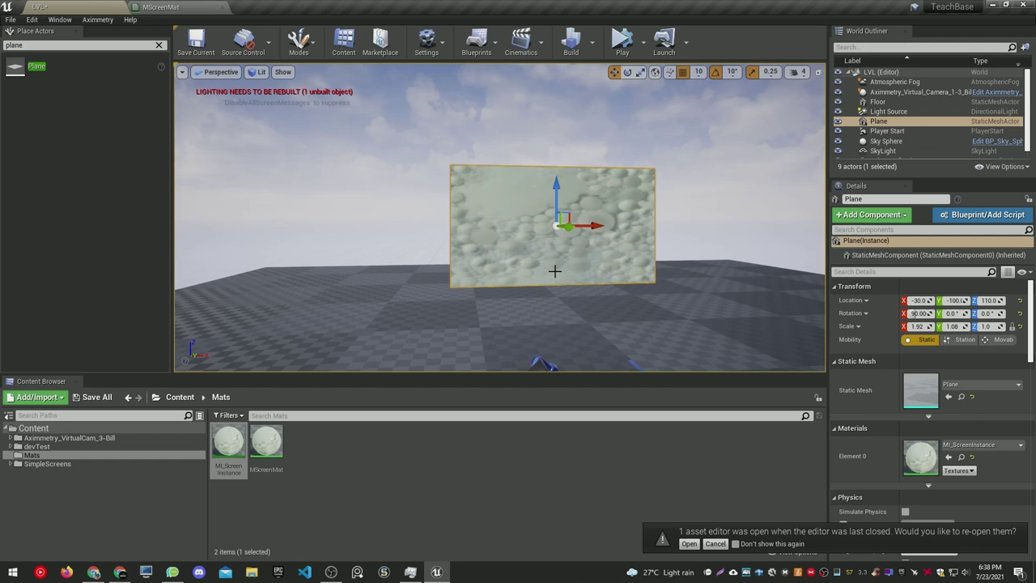
pyautogui.doubleClick(920, 455)
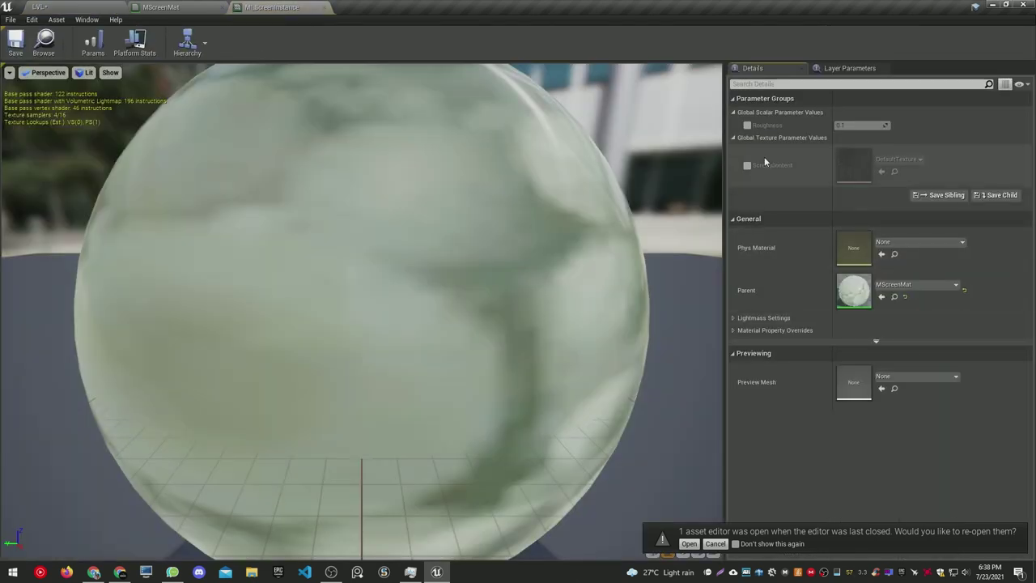
pyautogui.click(38, 7)
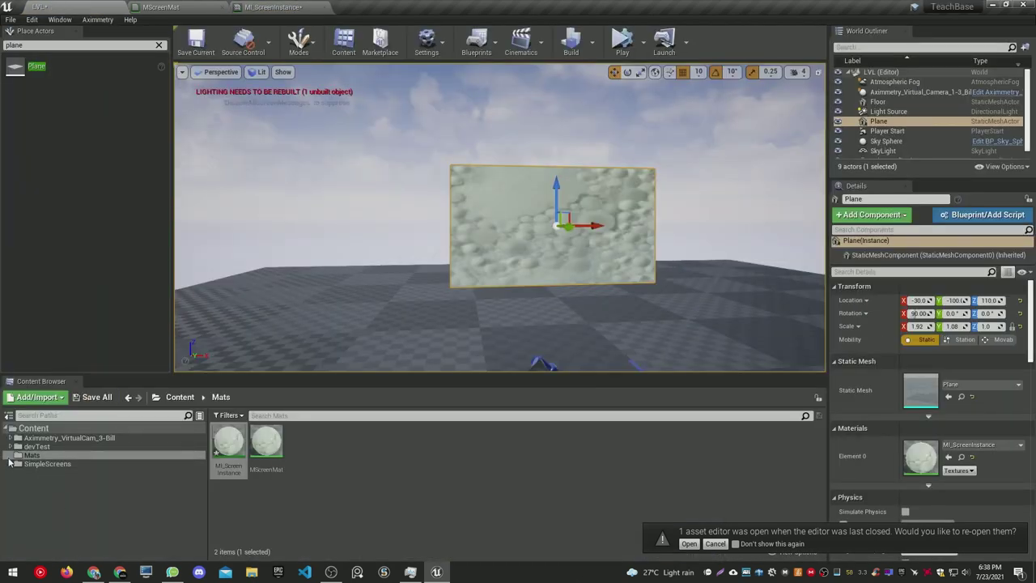
# Set the instance's ScreenContent to noSignalMainTV so the plane shows colour bars
pyautogui.click(10, 463)
pyautogui.click(42, 498)
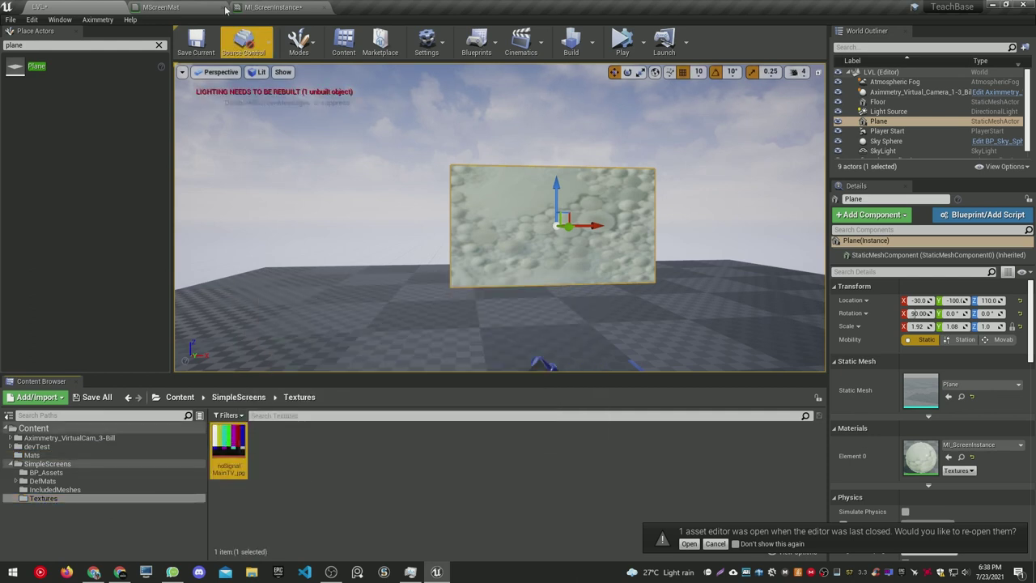
pyautogui.click(259, 7)
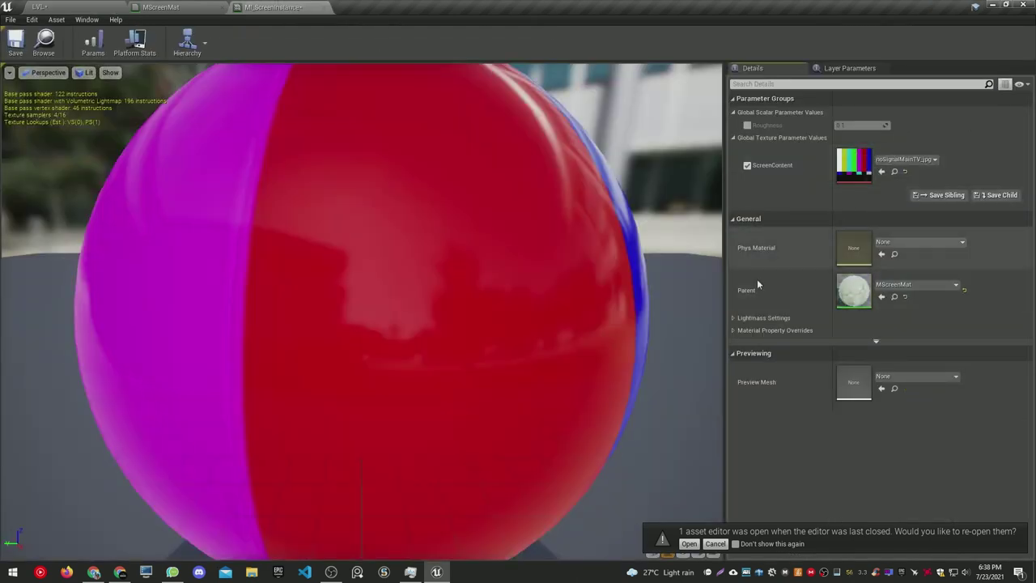
pyautogui.click(161, 6)
pyautogui.click(49, 7)
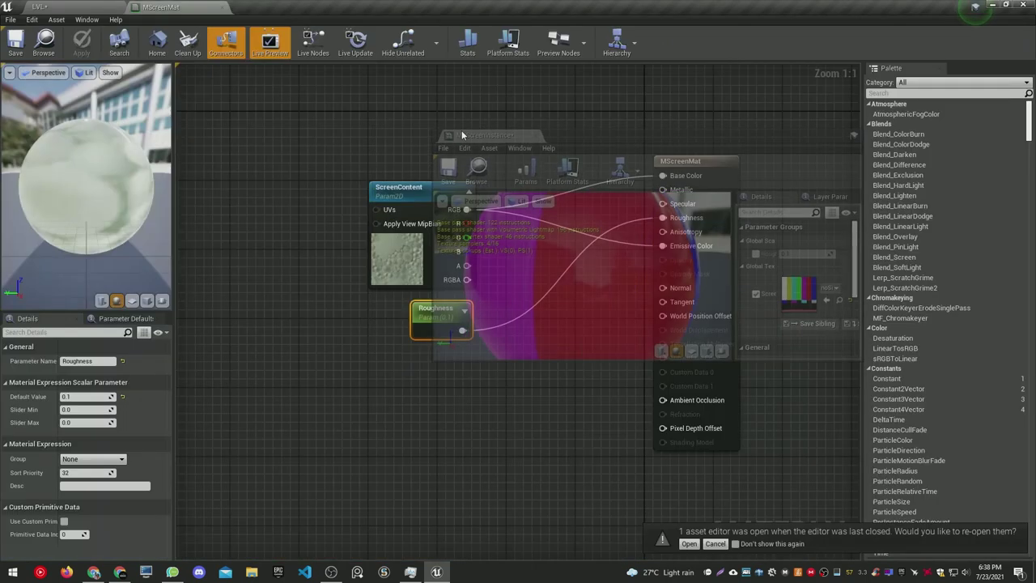
# Adjust Roughness to 0.538095 while watching the plane, then open the devTest/MP1 folder
pyautogui.moveTo(267, 6); pyautogui.dragTo(461, 131)
pyautogui.moveTo(715, 141)
pyautogui.mouseDown()
pyautogui.moveTo(713, 164)
pyautogui.moveTo(611, 316)
pyautogui.mouseUp()
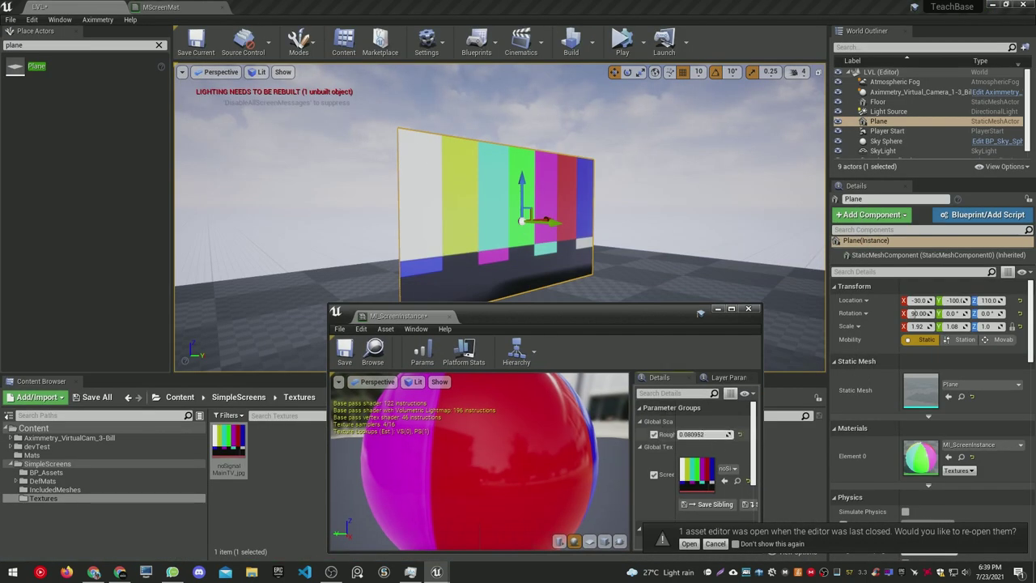
pyautogui.moveTo(702, 434); pyautogui.dragTo(728, 434)
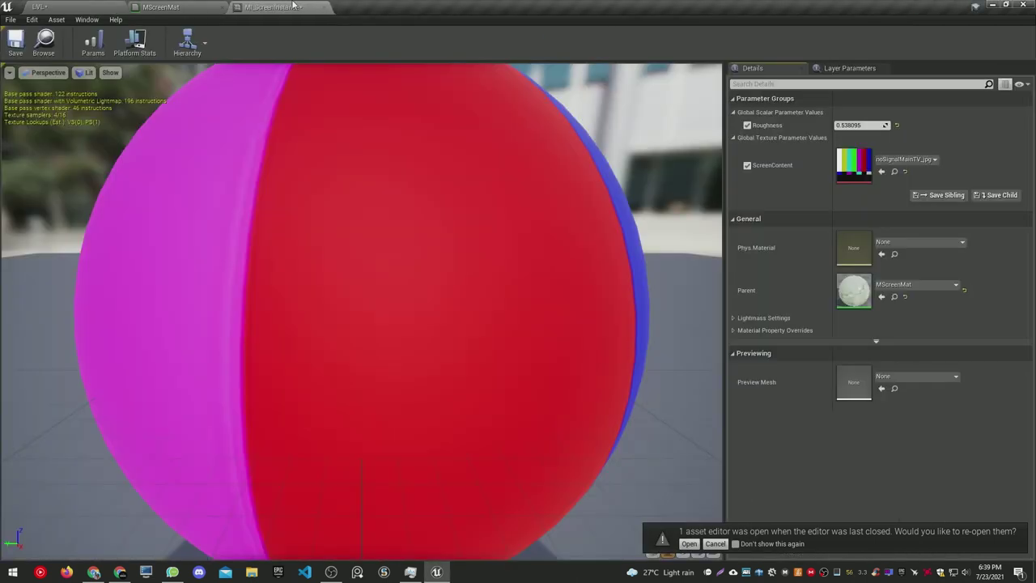
pyautogui.moveTo(408, 322); pyautogui.dragTo(273, 6)
pyautogui.click(37, 445)
pyautogui.doubleClick(230, 441)
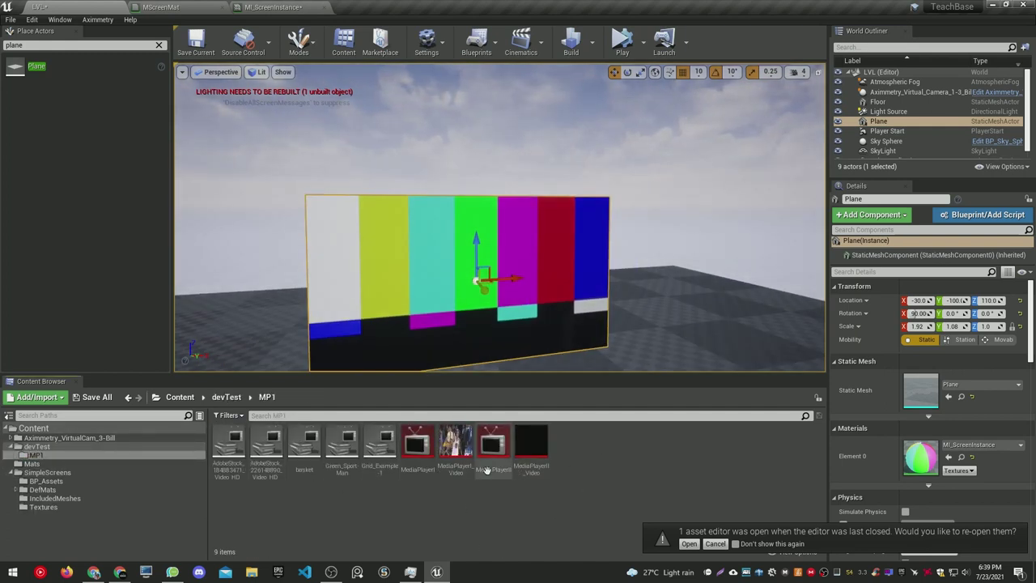
# Set the instance's ScreenContent to the MediaPlayerI_Video texture and view the screen closely
pyautogui.click(279, 7)
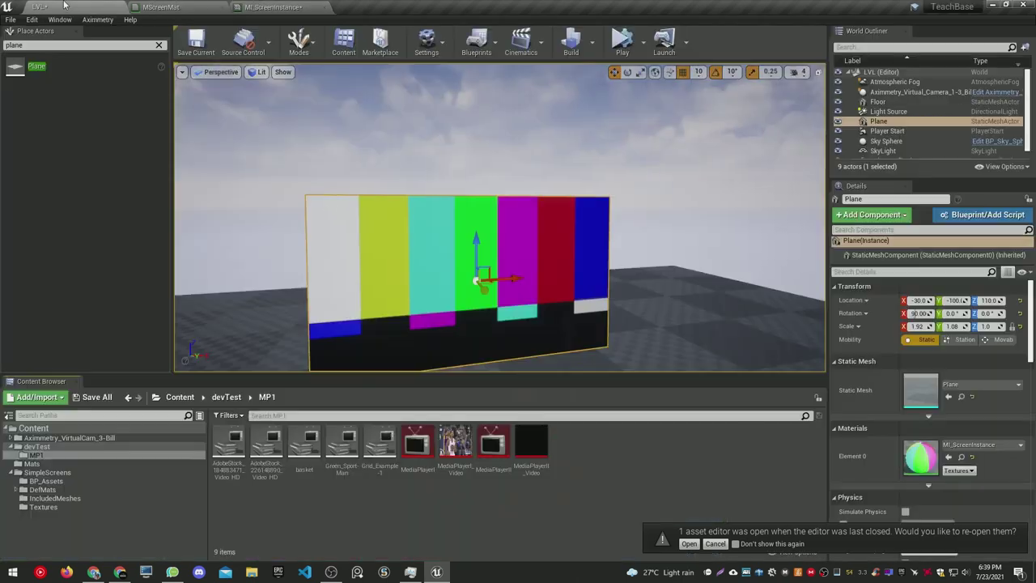
pyautogui.click(38, 7)
pyautogui.click(291, 8)
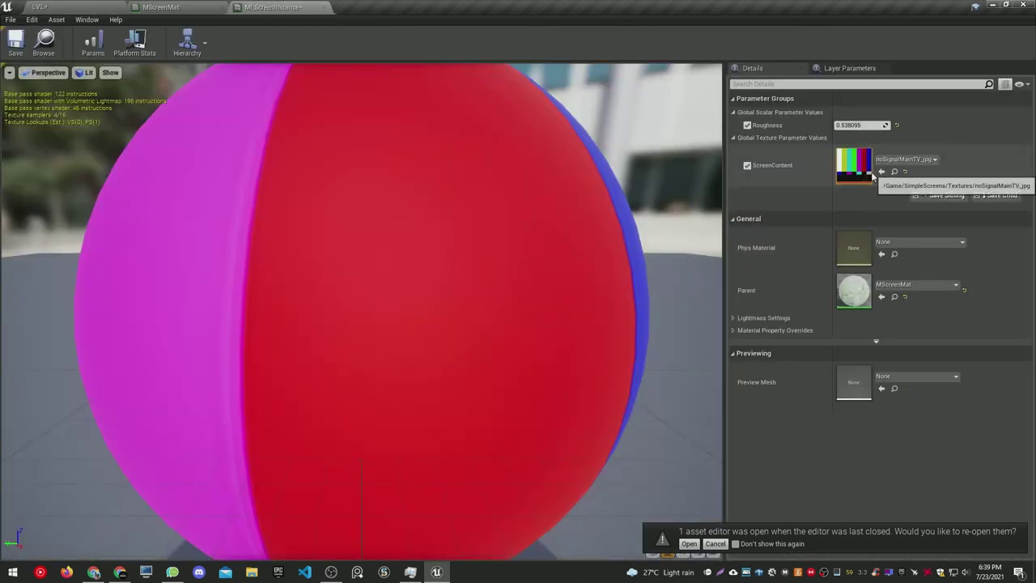
pyautogui.click(883, 171)
pyautogui.click(78, 5)
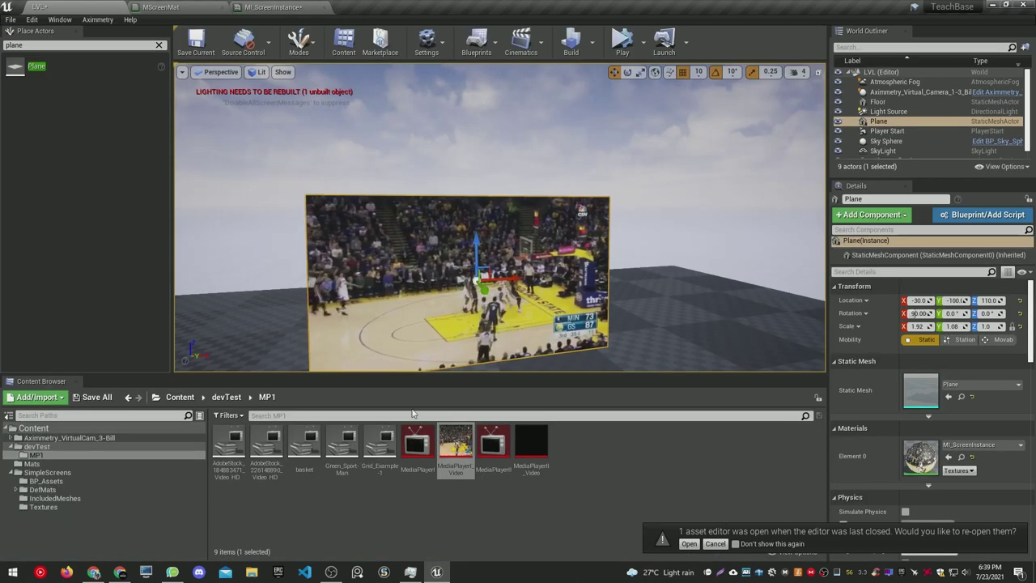
pyautogui.moveTo(500, 216); pyautogui.dragTo(501, 217, button='right')
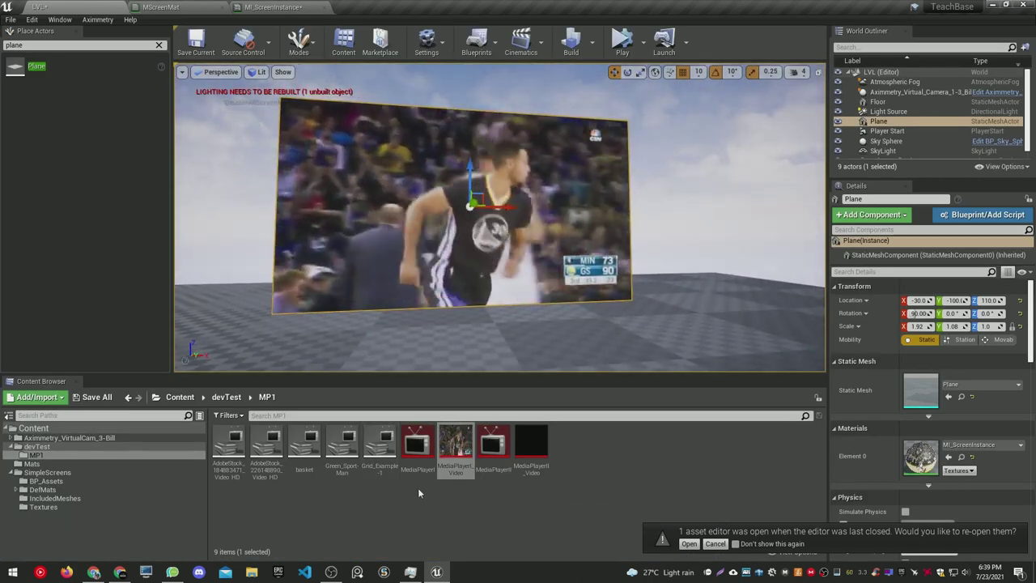
# Play the Grid_Example-1 footage through the MediaPlayerI media player
pyautogui.doubleClick(417, 449)
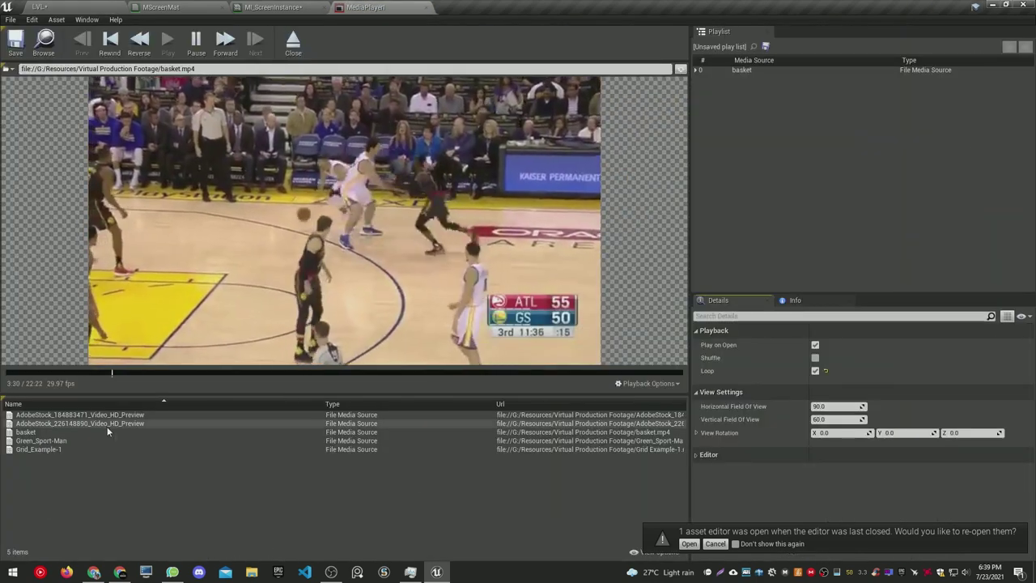
pyautogui.doubleClick(58, 450)
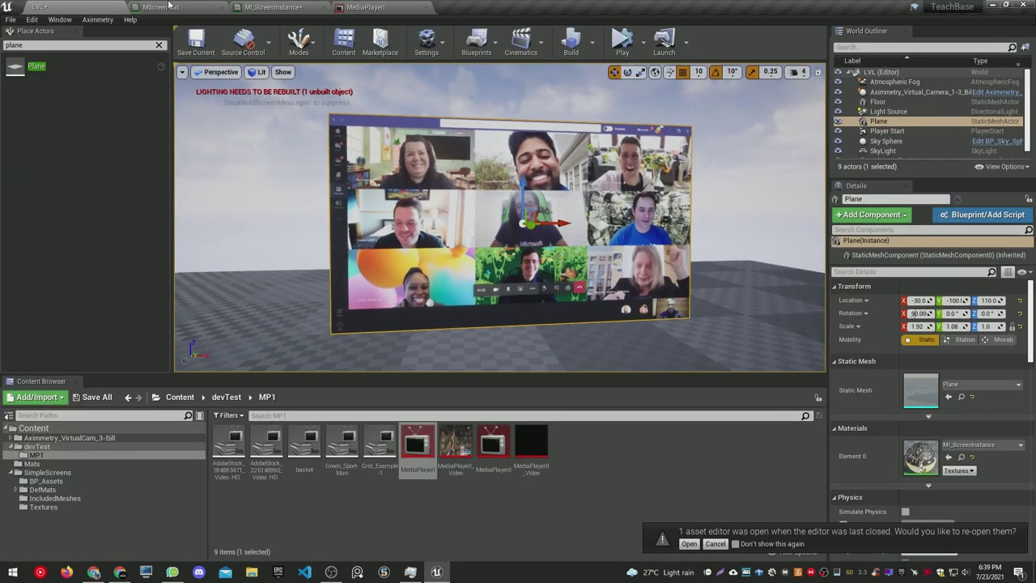
pyautogui.click(161, 6)
# Add a single TextureCoordinate node to the MScreenMat graph, removing duplicates
pyautogui.moveTo(459, 89); pyautogui.dragTo(668, 150, button='right')
pyautogui.click(330, 239)
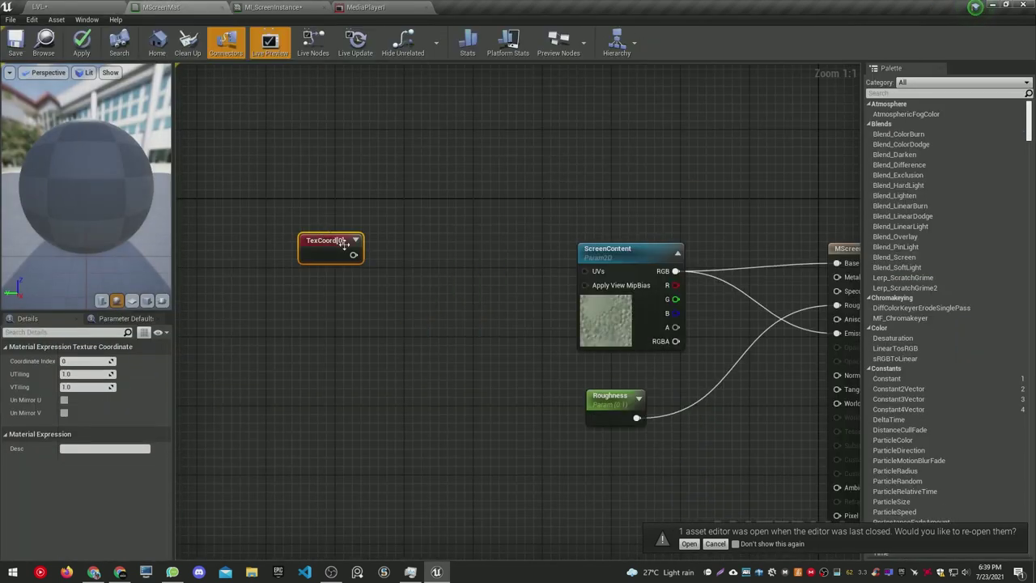
pyautogui.moveTo(330, 239); pyautogui.dragTo(260, 212)
pyautogui.rightClick(335, 298)
pyautogui.write('textco')
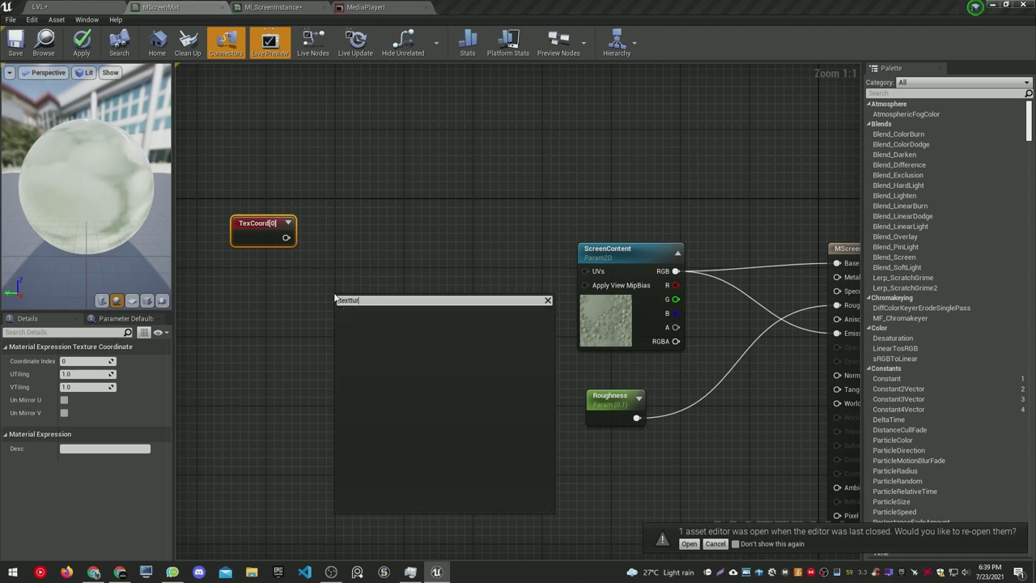
pyautogui.press('BackSpace')
pyautogui.press('BackSpace')
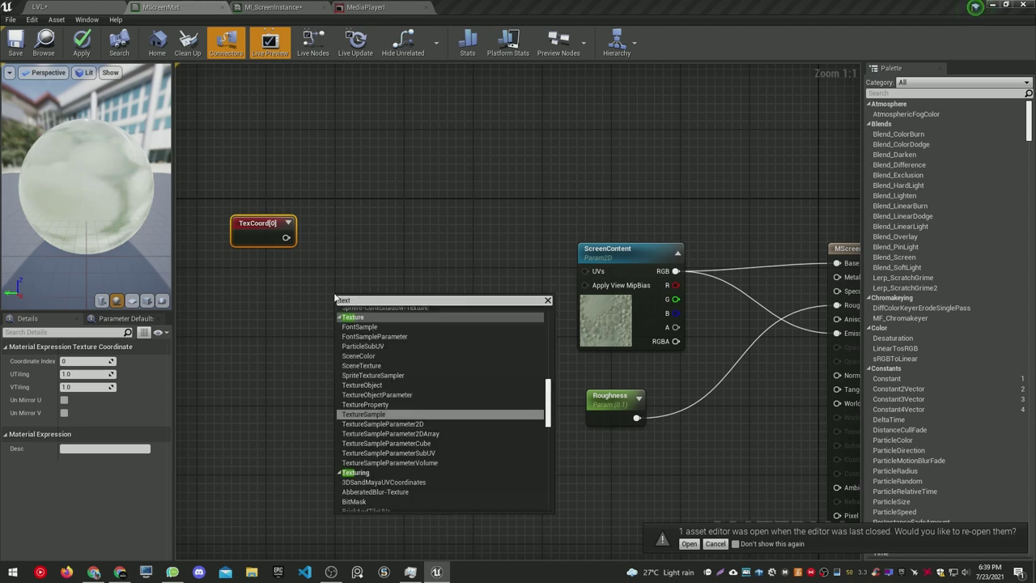
pyautogui.write('ure coor')
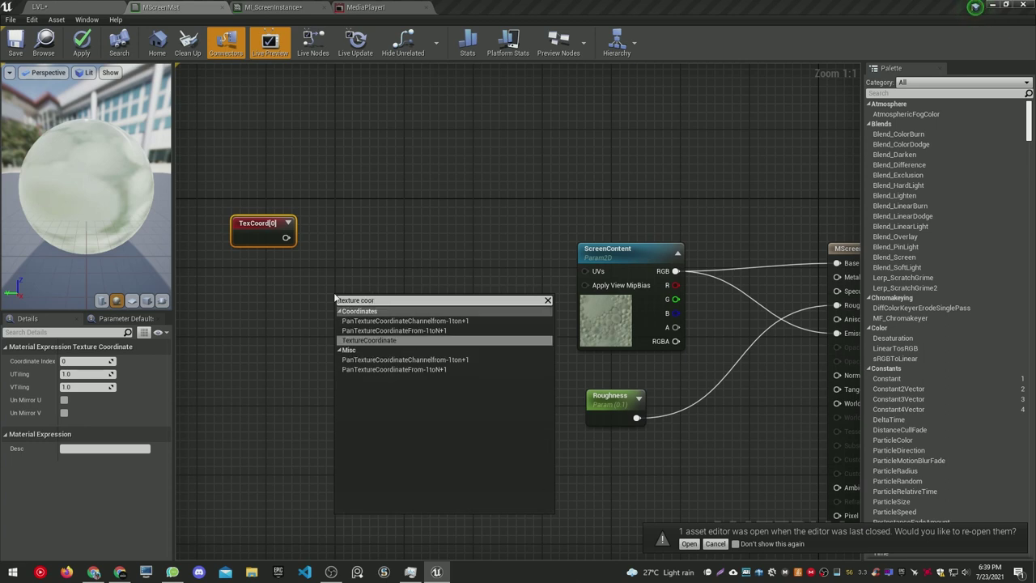
pyautogui.press('Return')
pyautogui.hotkey('ctrl', 'z')
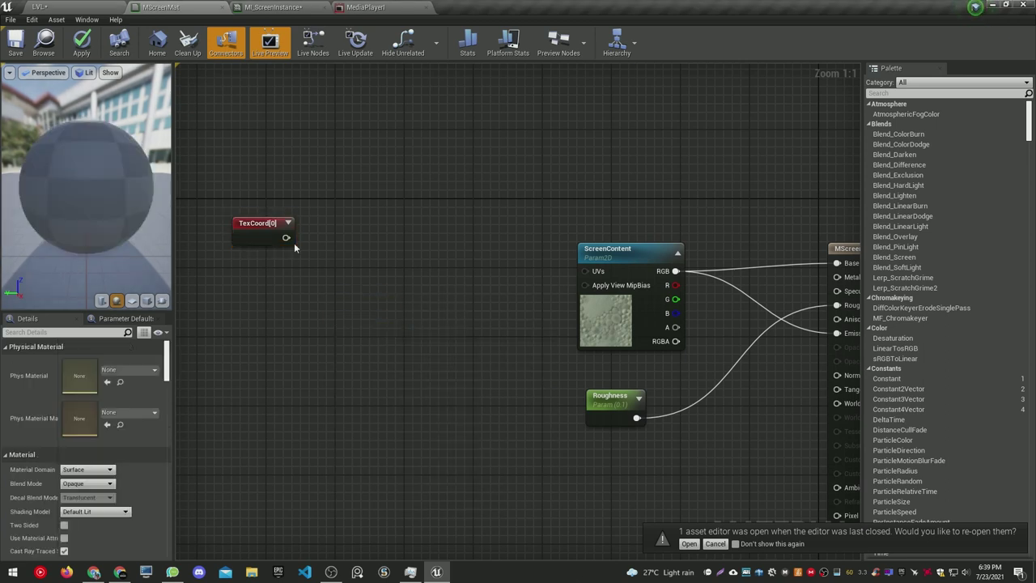
pyautogui.hotkey('ctrl', 'z')
pyautogui.hotkey('ctrl', 'z')
# Add Multiply and Add nodes, plus a MakeFloat2 wired into Add's B input
pyautogui.click(377, 243)
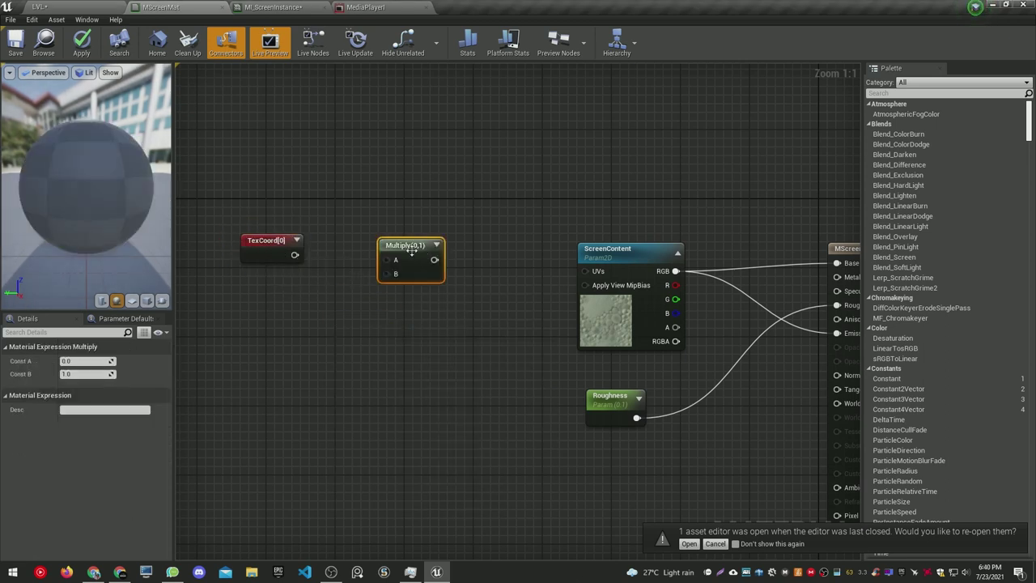
pyautogui.moveTo(424, 243)
pyautogui.mouseDown()
pyautogui.moveTo(435, 253)
pyautogui.moveTo(507, 253)
pyautogui.moveTo(506, 188)
pyautogui.mouseUp()
pyautogui.click(359, 275)
pyautogui.rightClick(273, 329)
pyautogui.write('make')
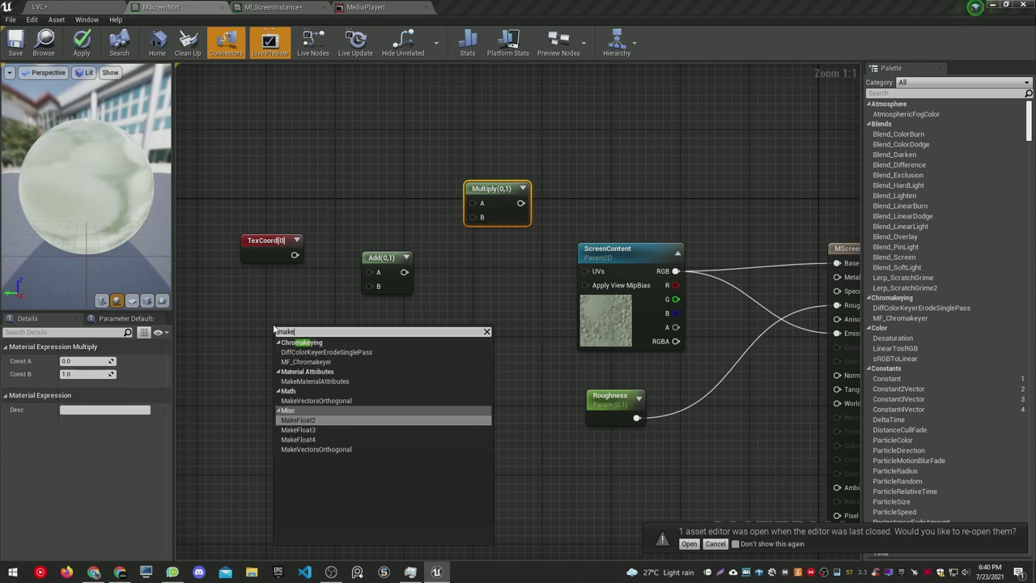
pyautogui.write('float')
pyautogui.press('Return')
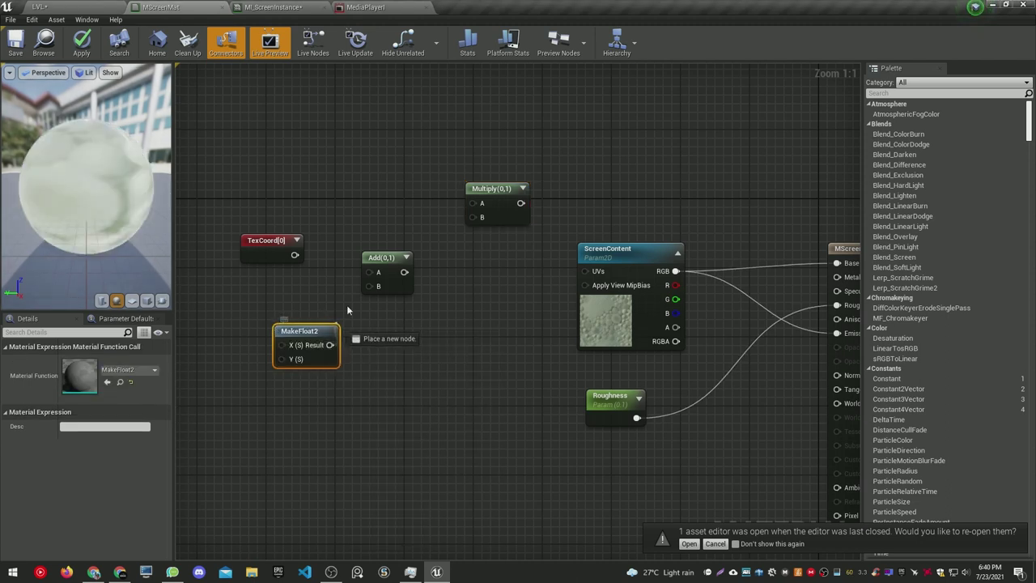
pyautogui.moveTo(371, 290); pyautogui.dragTo(372, 288)
# Add two scalar parameter nodes beside MakeFloat2
pyautogui.click(600, 406)
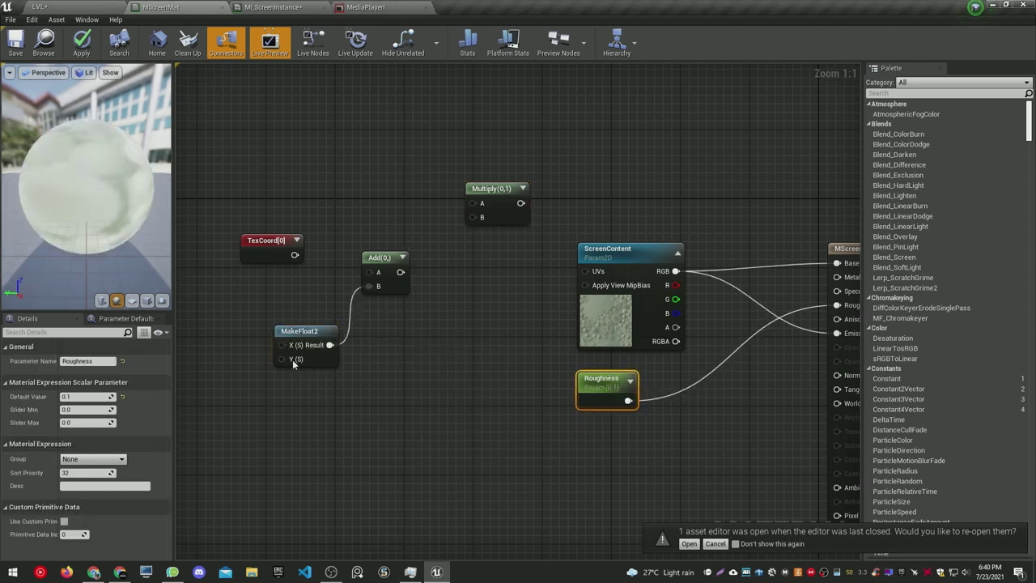
pyautogui.moveTo(218, 348); pyautogui.dragTo(336, 333, button='right')
pyautogui.click(336, 332)
pyautogui.click(307, 373)
pyautogui.moveTo(348, 340); pyautogui.dragTo(298, 305)
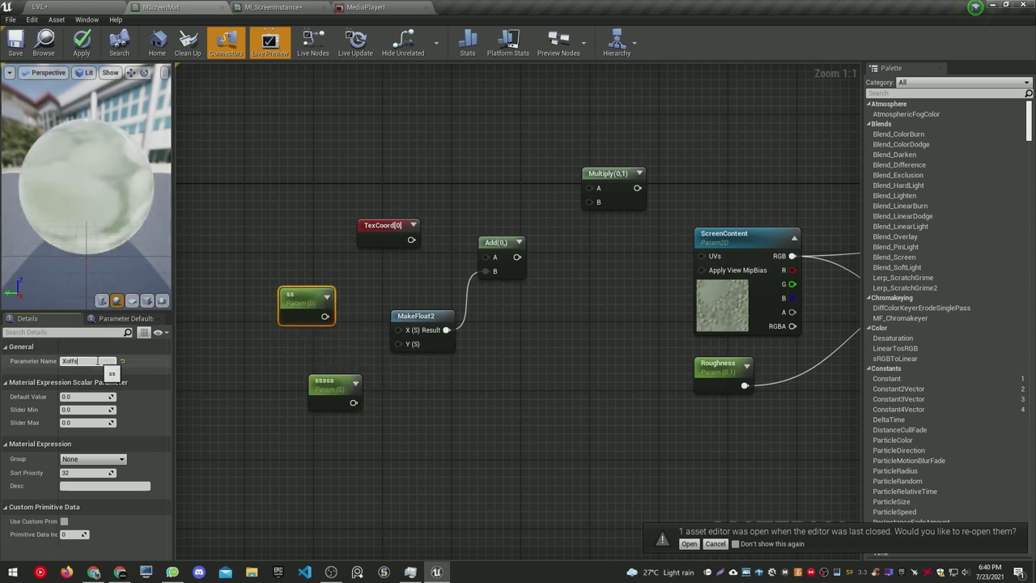
# Name the parameters Xoffset and YOffset and wire them into MakeFloat2's X and Y
pyautogui.click(326, 356)
pyautogui.moveTo(324, 316); pyautogui.dragTo(398, 330)
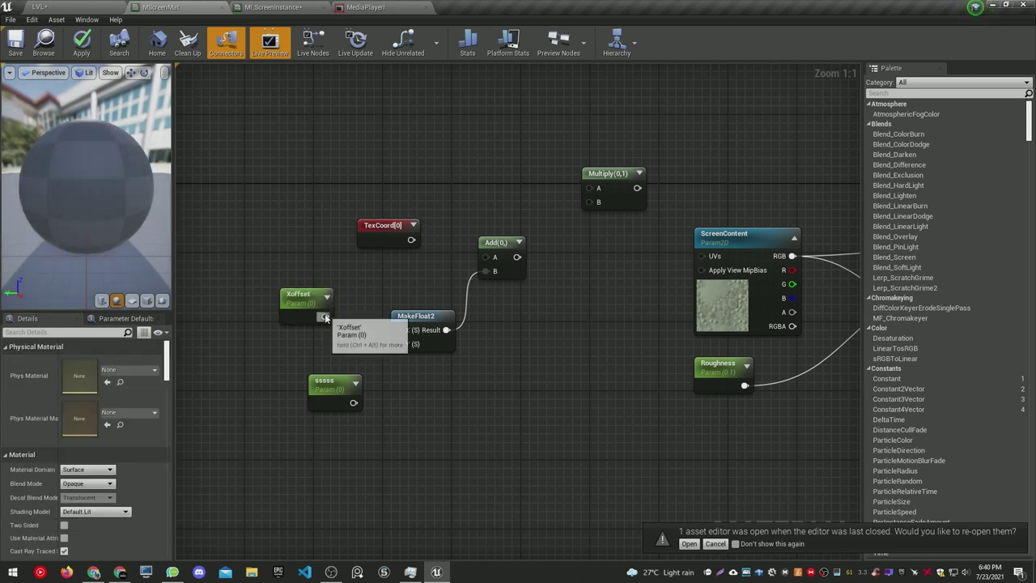
pyautogui.moveTo(330, 391); pyautogui.dragTo(301, 355)
pyautogui.click(84, 361)
pyautogui.write('YOffset')
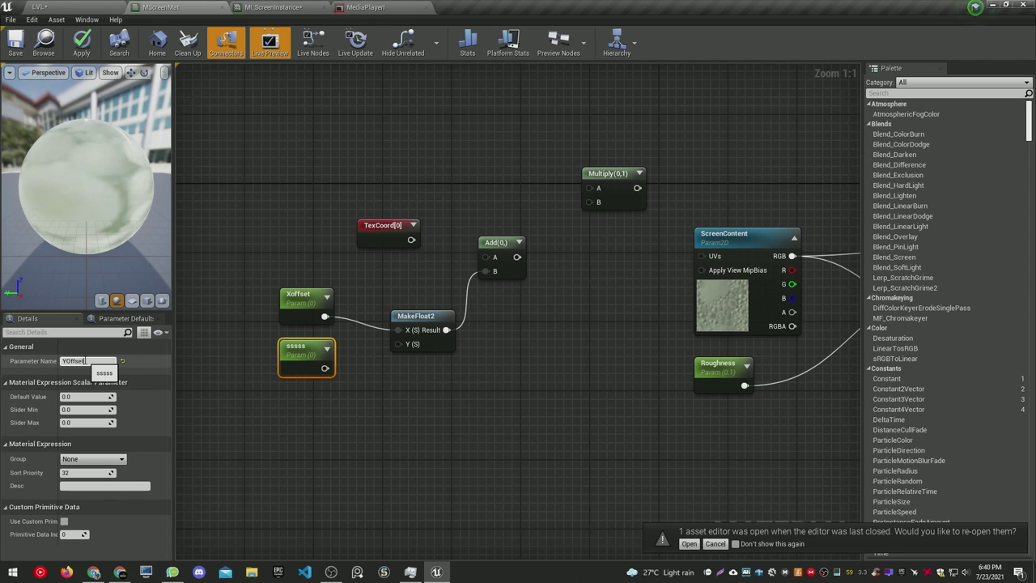
pyautogui.press('Return')
pyautogui.moveTo(327, 368); pyautogui.dragTo(398, 344)
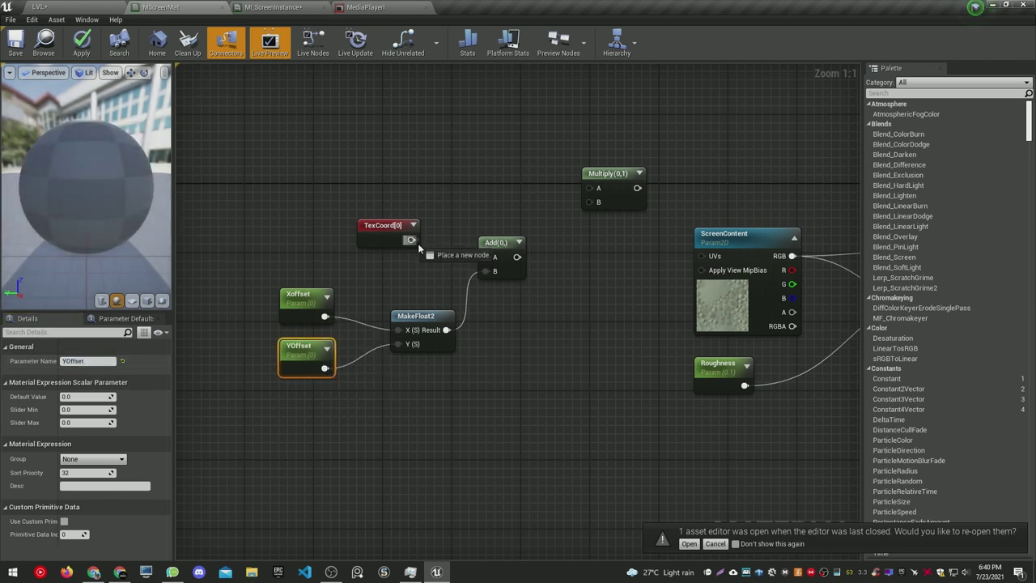
# Chain TexCoord into Add's A input, and Add's output into Multiply's A
pyautogui.moveTo(418, 242); pyautogui.dragTo(495, 257)
pyautogui.moveTo(365, 232); pyautogui.dragTo(357, 249)
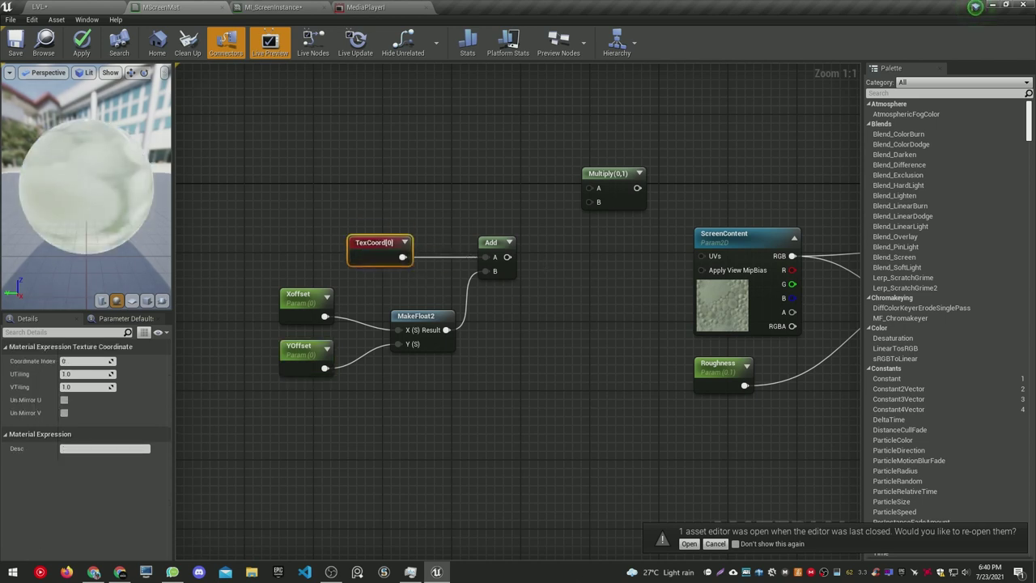
pyautogui.moveTo(615, 173); pyautogui.dragTo(492, 175, button='right')
pyautogui.moveTo(492, 175); pyautogui.dragTo(457, 239)
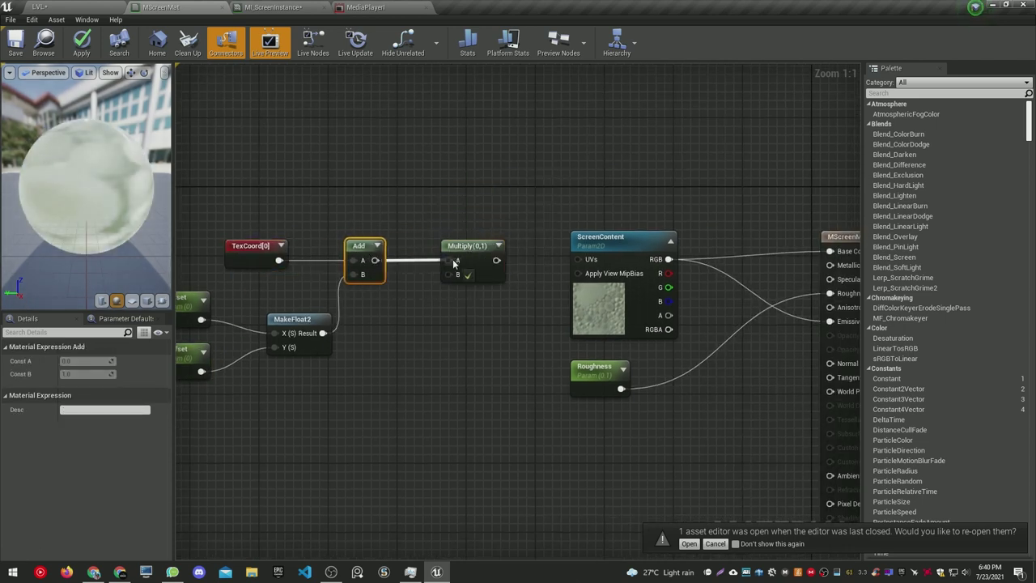
pyautogui.moveTo(454, 263); pyautogui.dragTo(454, 260)
pyautogui.moveTo(313, 302); pyautogui.dragTo(422, 299, button='right')
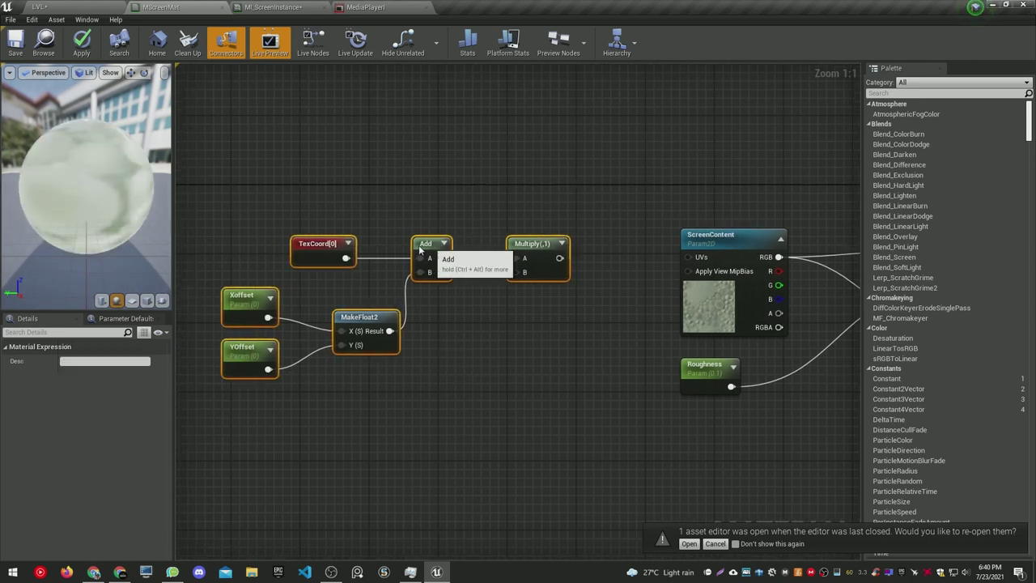
pyautogui.moveTo(414, 240); pyautogui.dragTo(295, 243, button='right')
# Feed the first Multiply into a second Multiply driving ScreenContent UVs, with Zoom (default 1) in B
pyautogui.click(531, 246)
pyautogui.click(546, 258)
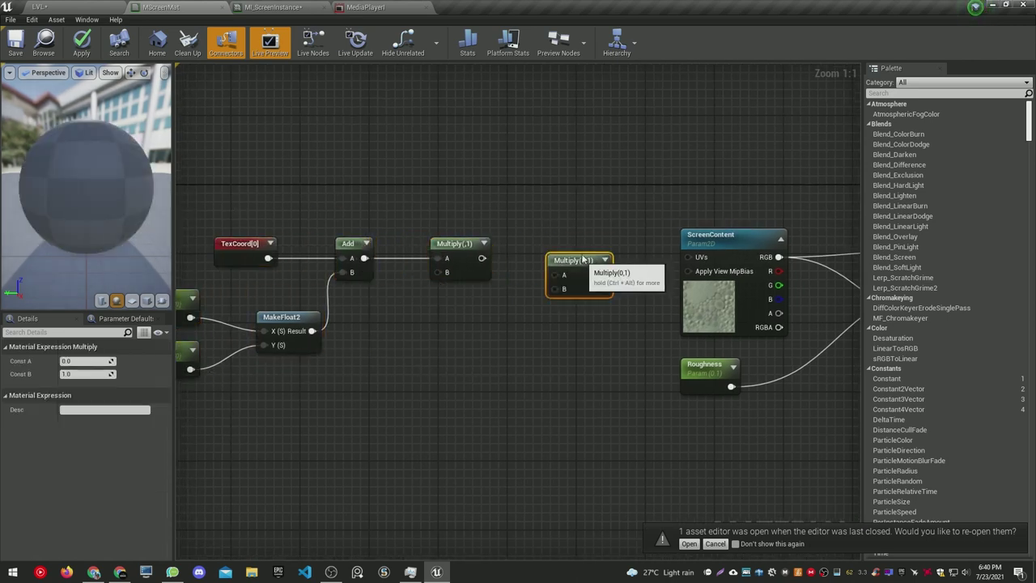
pyautogui.moveTo(567, 261); pyautogui.dragTo(688, 256)
pyautogui.moveTo(550, 304); pyautogui.dragTo(606, 315, button='right')
pyautogui.click(517, 335)
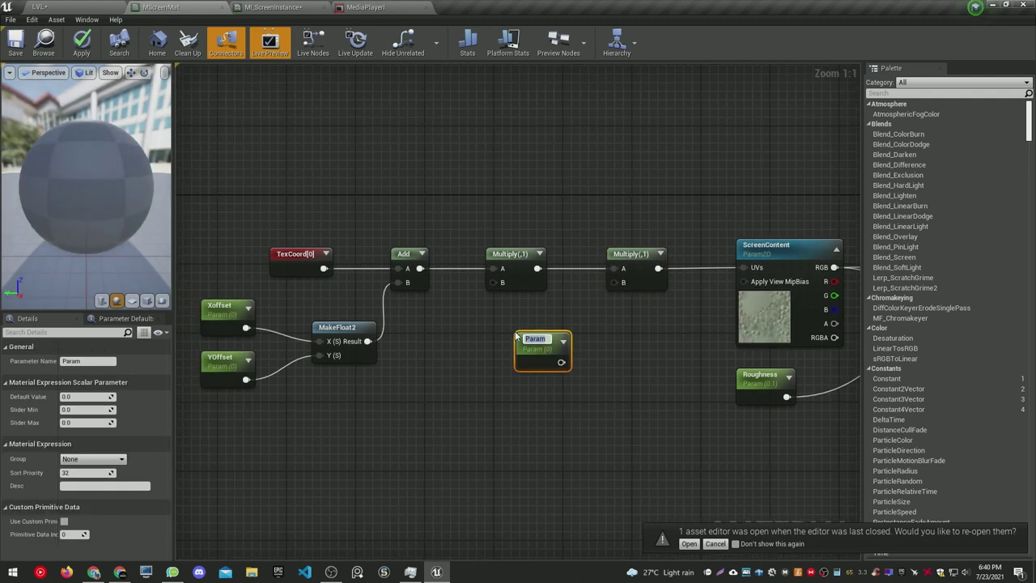
pyautogui.write('Zoom')
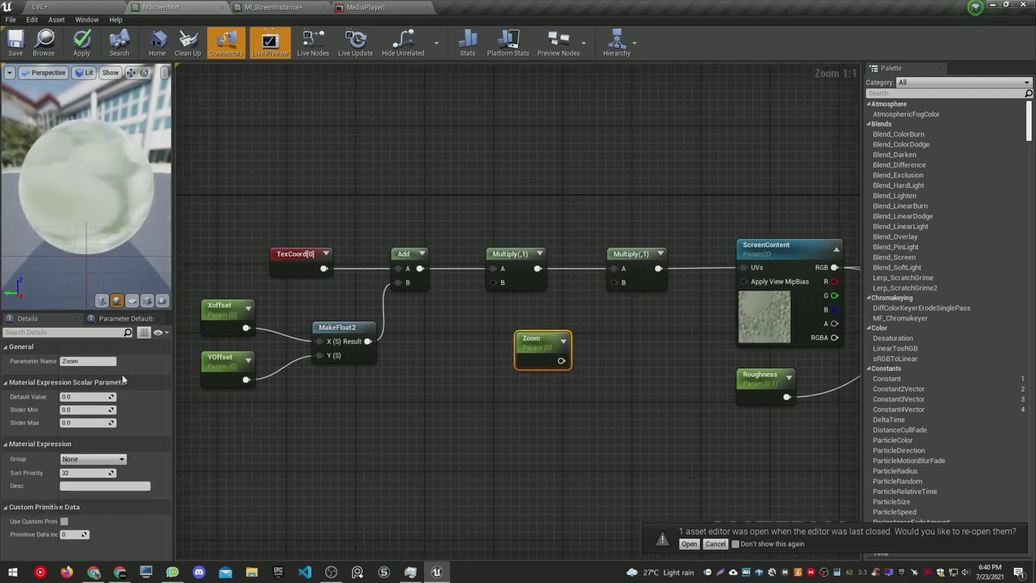
pyautogui.write('1')
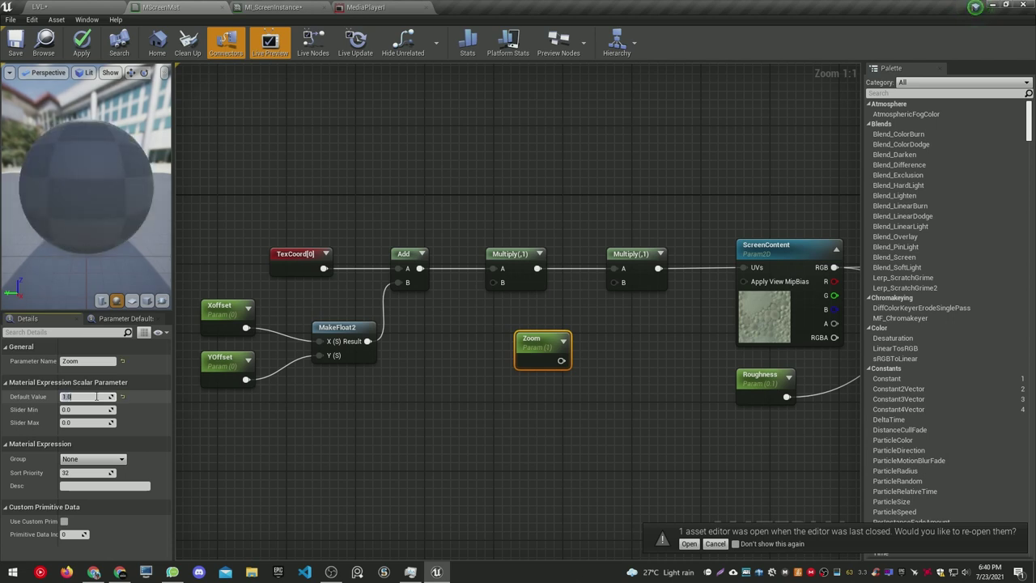
pyautogui.moveTo(617, 283); pyautogui.dragTo(619, 282)
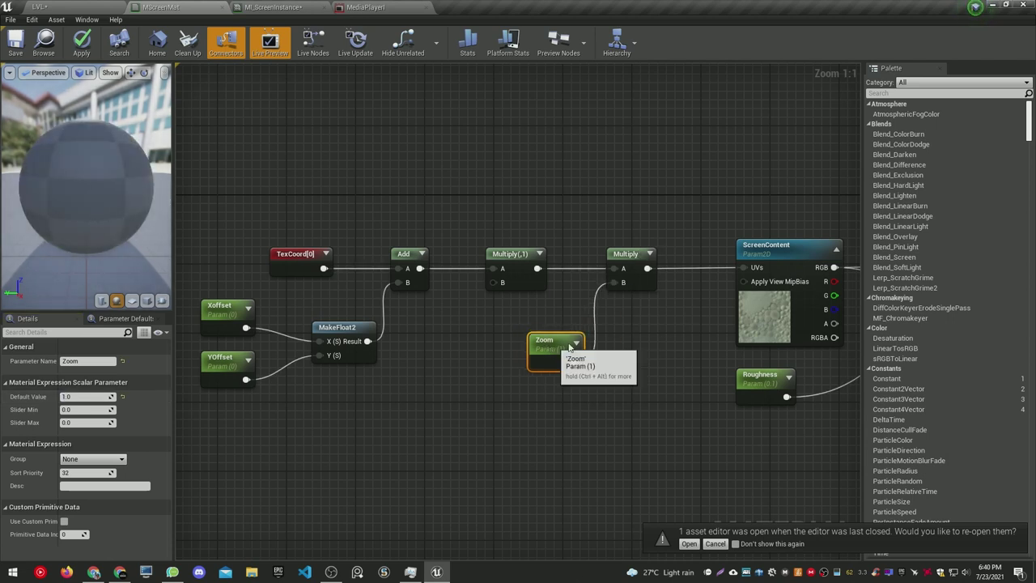
pyautogui.moveTo(541, 339); pyautogui.dragTo(579, 333)
pyautogui.click(368, 329)
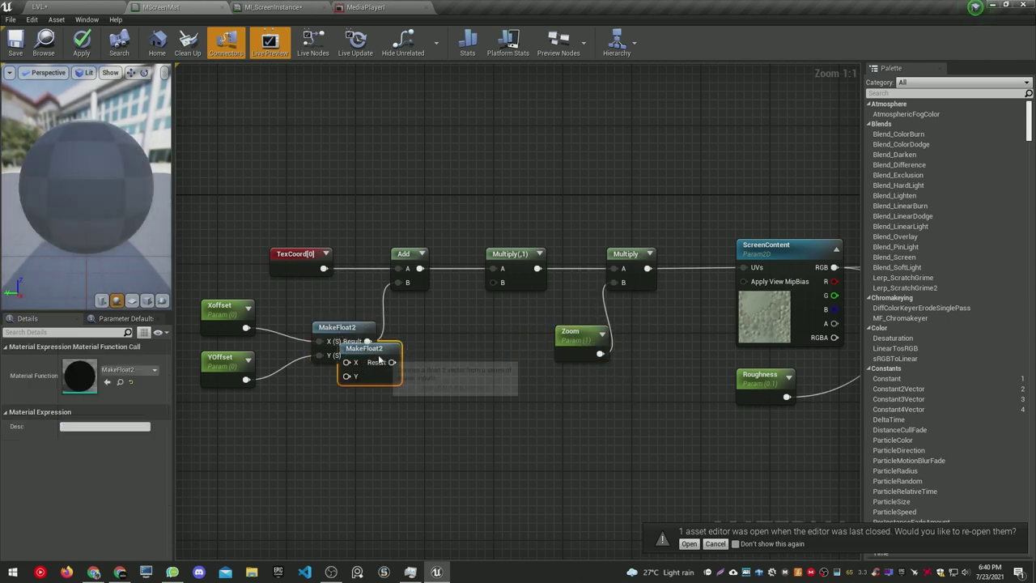
# Feed a second MakeFloat2 into the first Multiply, with an XStrech parameter (default 1) on X
pyautogui.hotkey('ctrl', 'c')
pyautogui.hotkey('ctrl', 'v')
pyautogui.moveTo(497, 284); pyautogui.dragTo(497, 285)
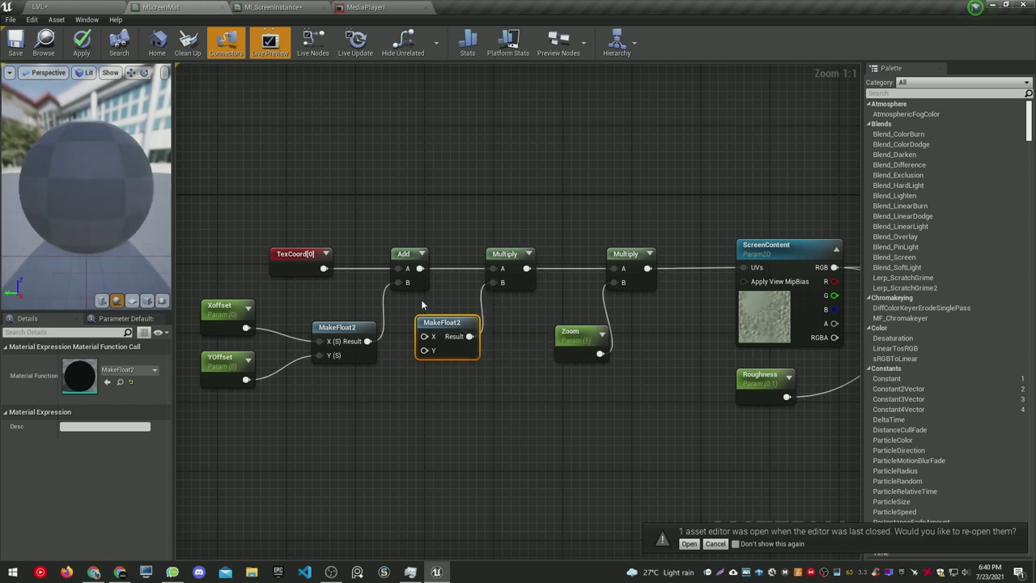
pyautogui.moveTo(364, 421); pyautogui.dragTo(454, 404, button='right')
pyautogui.click(414, 409)
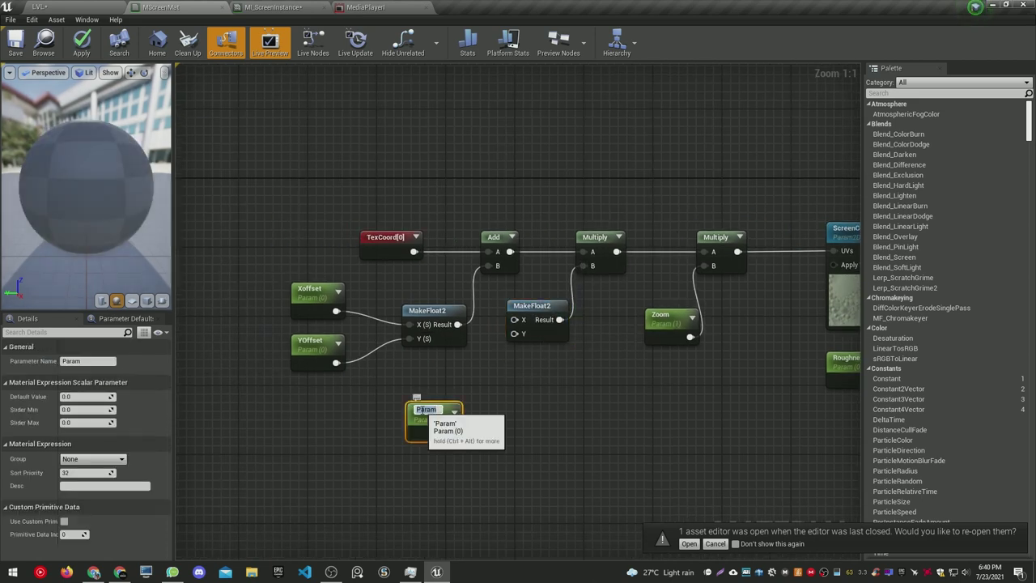
pyautogui.write('XStrech')
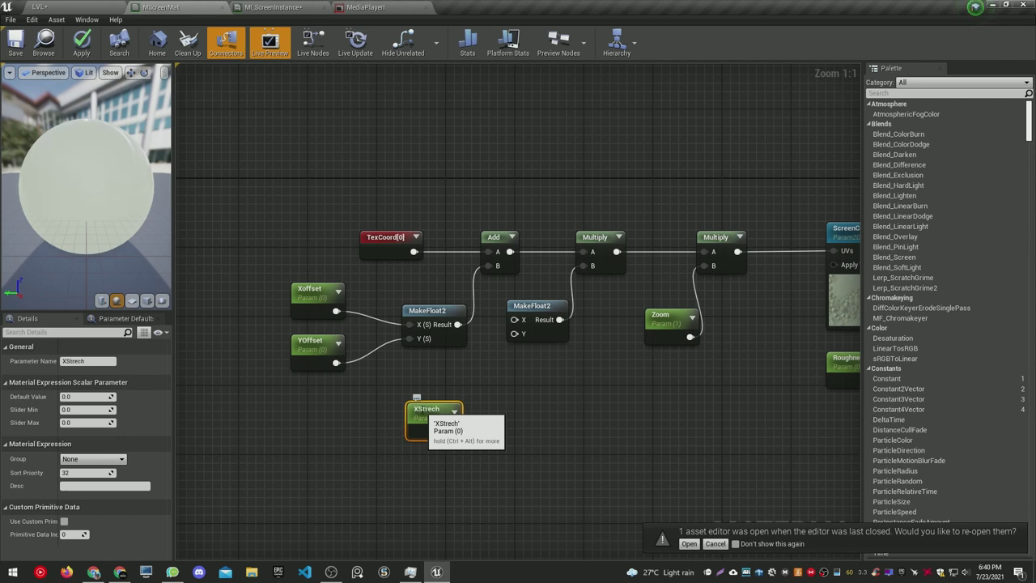
pyautogui.moveTo(515, 321); pyautogui.dragTo(514, 321)
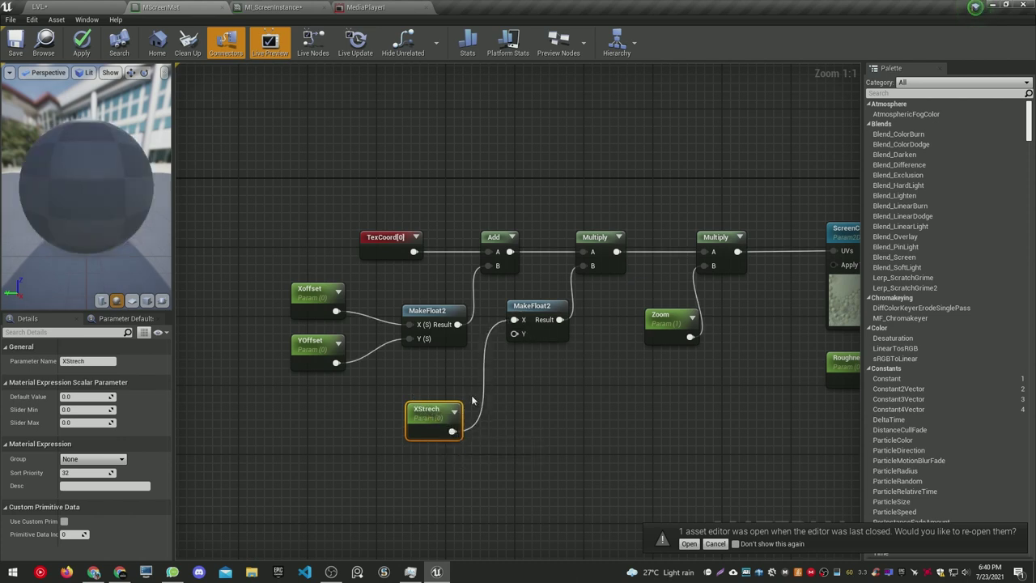
pyautogui.click(97, 396)
pyautogui.write('1')
pyautogui.press('Return')
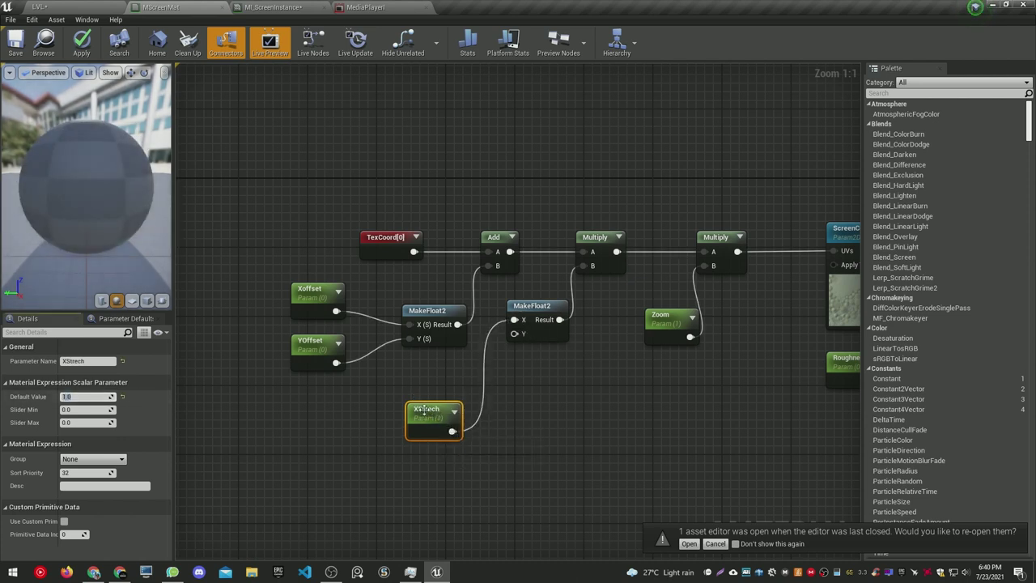
pyautogui.moveTo(424, 410); pyautogui.dragTo(431, 362)
# Duplicate it as a YStrech parameter on MakeFloat2's Y input and save MScreenMat
pyautogui.hotkey('ctrl', 'w')
pyautogui.moveTo(478, 397); pyautogui.dragTo(447, 419)
pyautogui.write('Y')
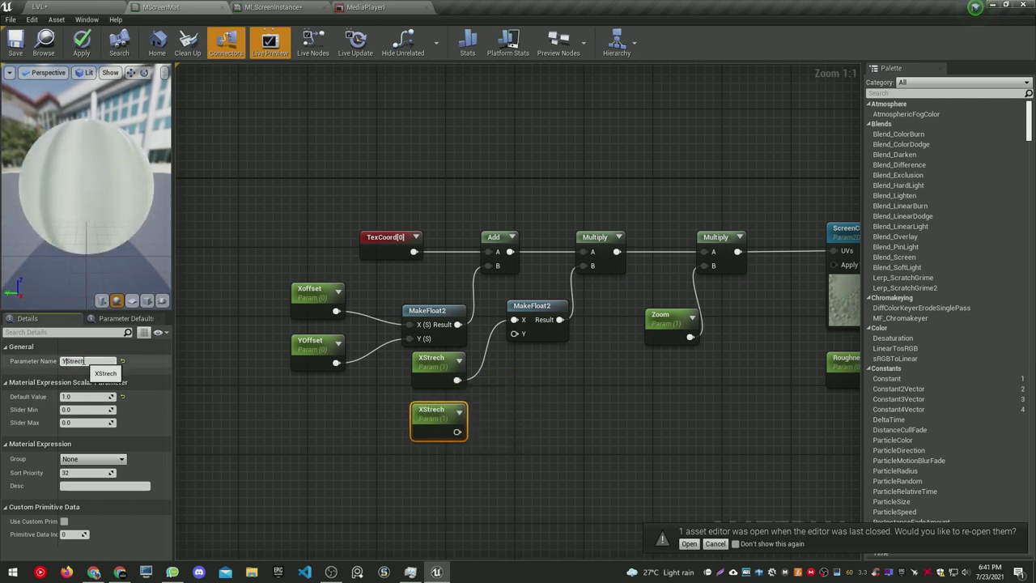
pyautogui.press('Return')
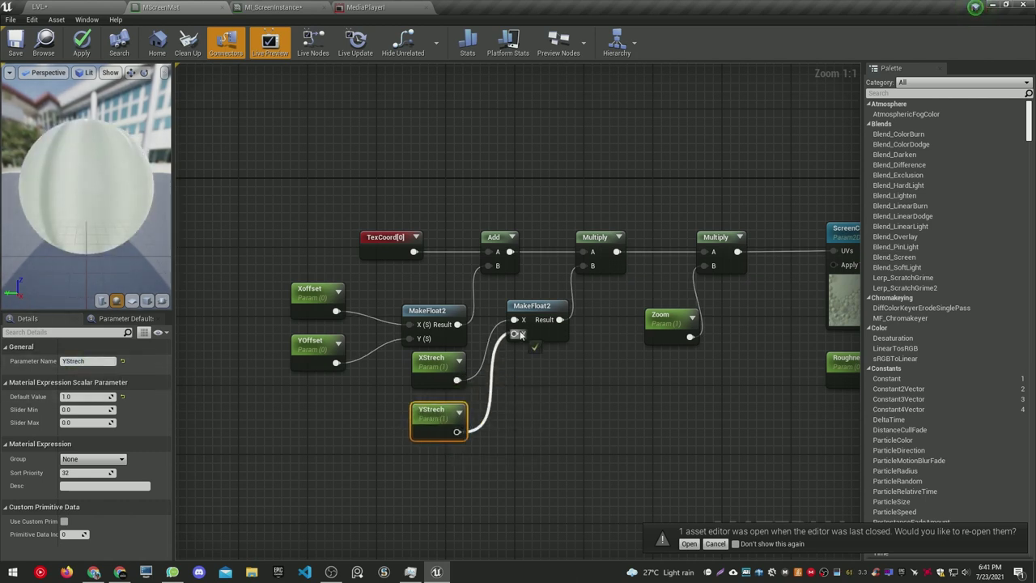
pyautogui.moveTo(520, 334); pyautogui.dragTo(515, 334)
pyautogui.scroll(-2, 515, 332)
pyautogui.moveTo(429, 359); pyautogui.dragTo(518, 356, button='right')
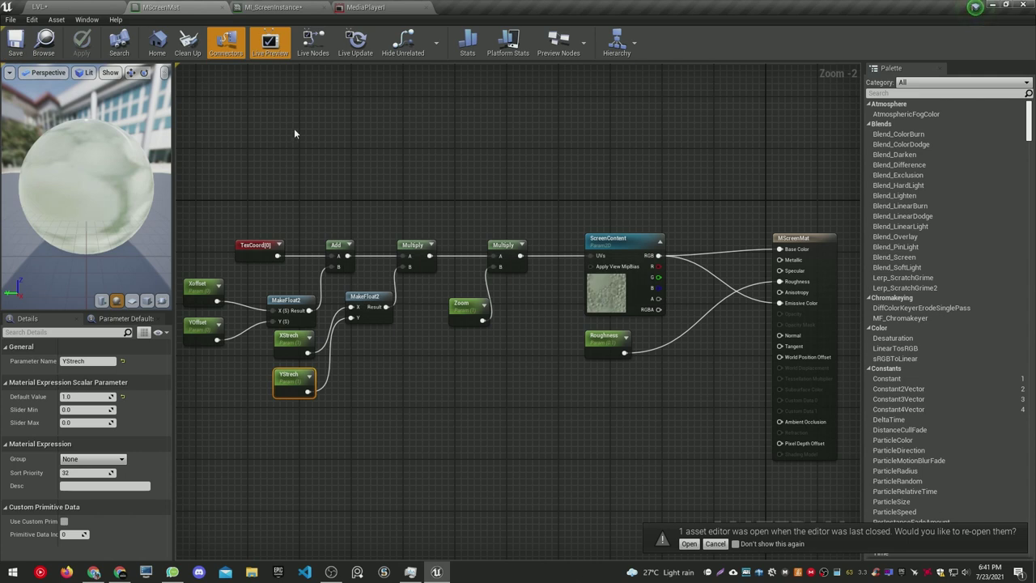
pyautogui.click(40, 8)
# In MI_ScreenInstance set Zoom ≈0.30, XOffset 1.22, YOffset 1.29 and enable YStretch 0.876
pyautogui.click(11, 20)
pyautogui.click(53, 113)
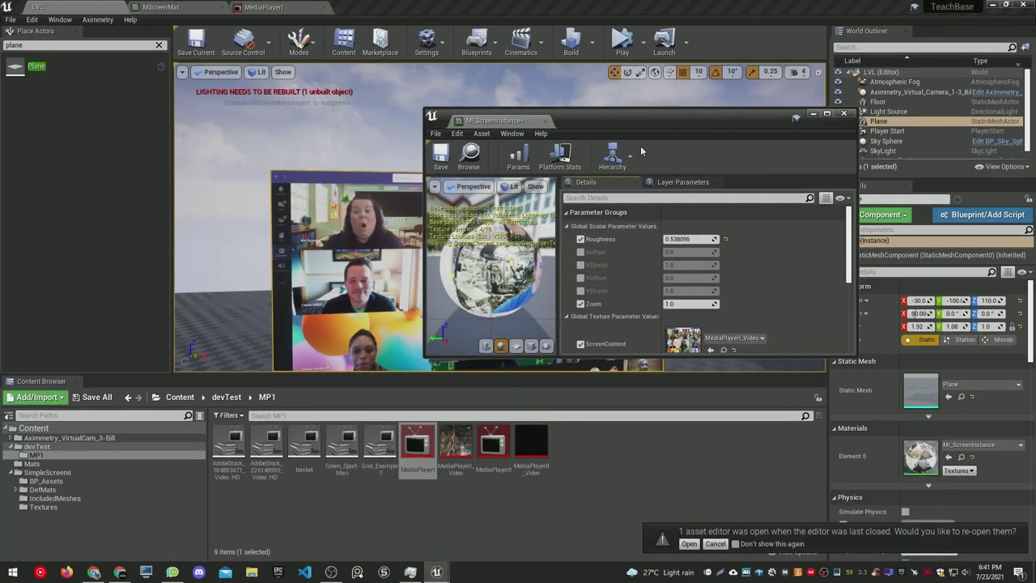
pyautogui.moveTo(911, 303); pyautogui.dragTo(858, 254)
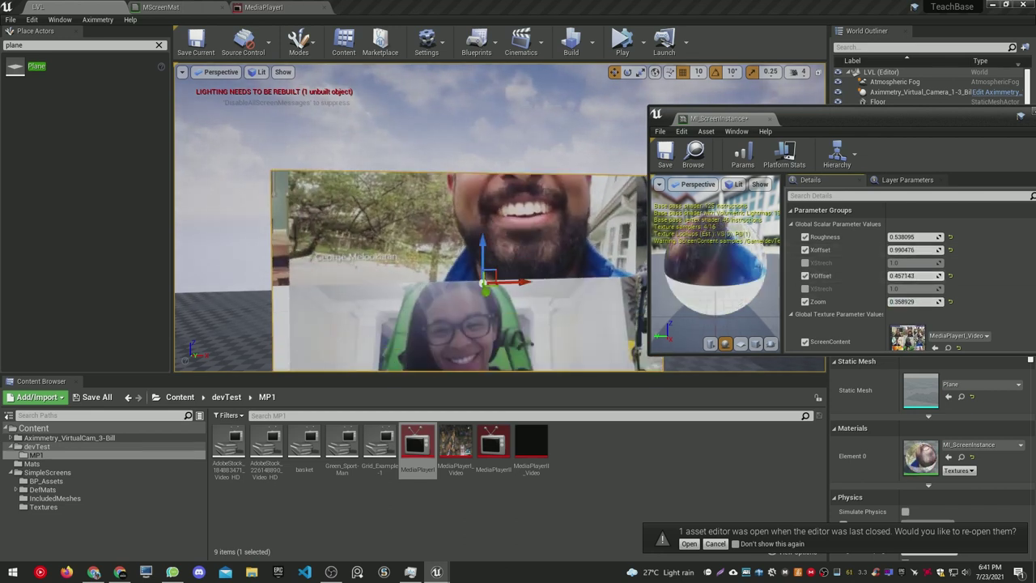
pyautogui.moveTo(914, 275); pyautogui.dragTo(938, 276)
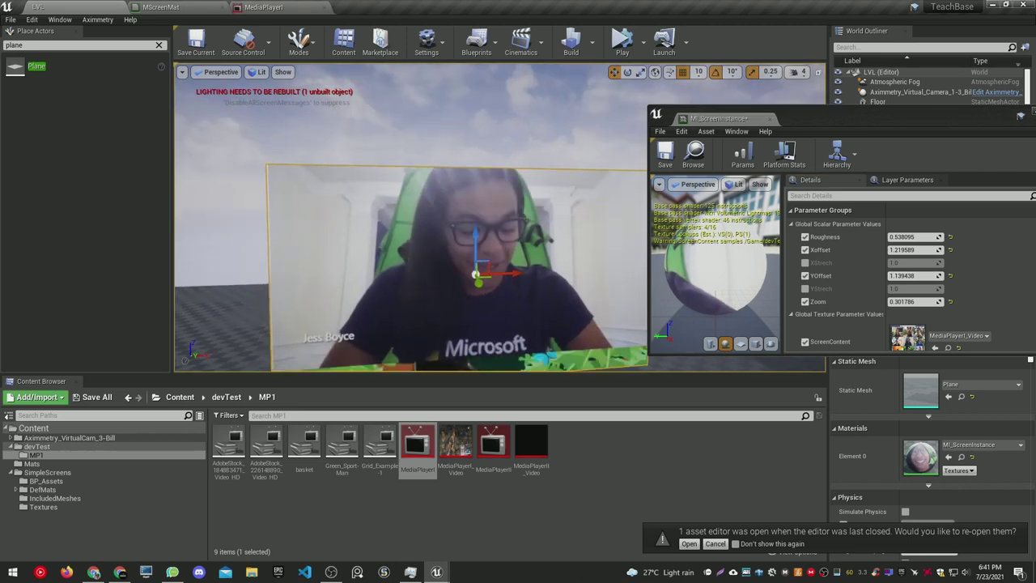
pyautogui.moveTo(486, 267); pyautogui.dragTo(453, 259, button='right')
pyautogui.click(806, 289)
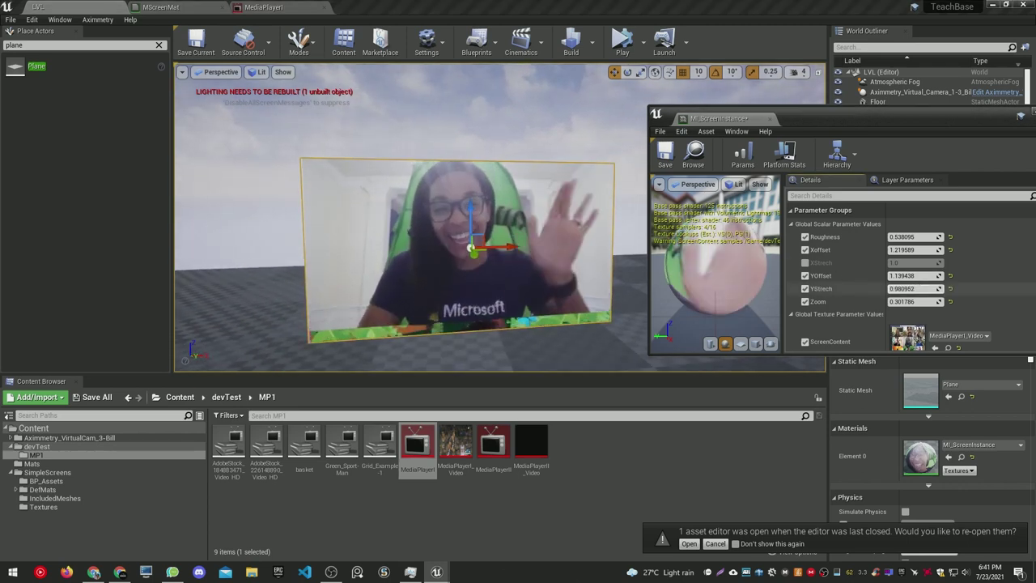
# Rotate the newly added second plane so it stands upright
pyautogui.scroll(-5, 486, 218)
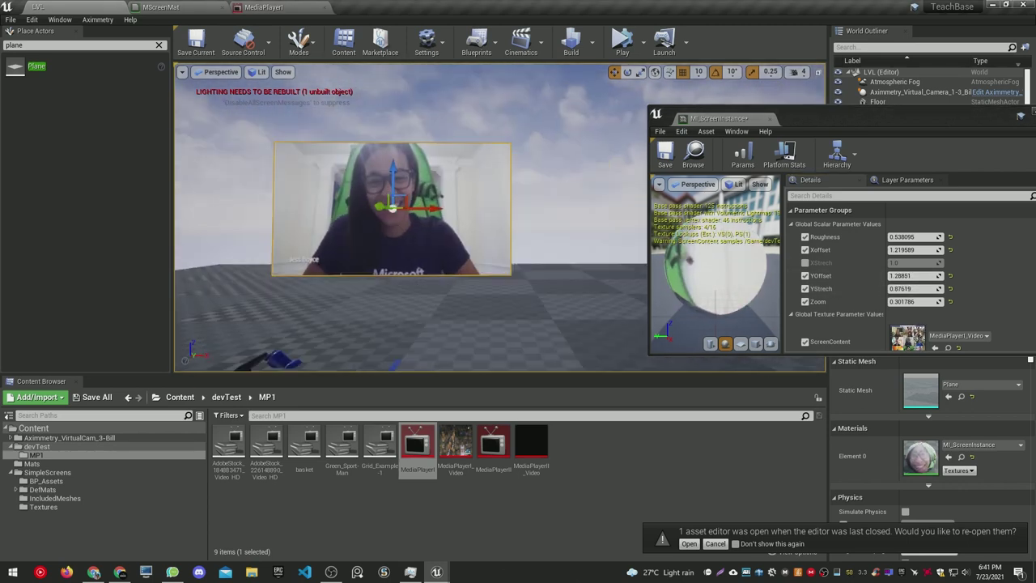
pyautogui.press('e')
pyautogui.moveTo(325, 290); pyautogui.dragTo(306, 314)
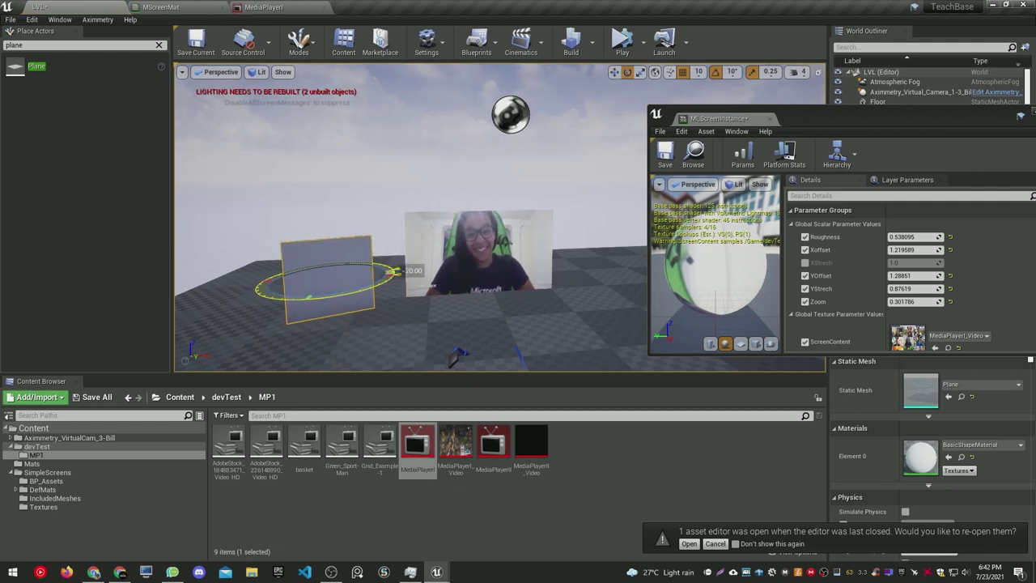
# Duplicate MI_ScreenInstance as MI_ScreenInstance2 and apply it to the blank second plane
pyautogui.keyDown('alt'); pyautogui.moveTo(329, 226); pyautogui.dragTo(351, 245); pyautogui.keyUp('alt')
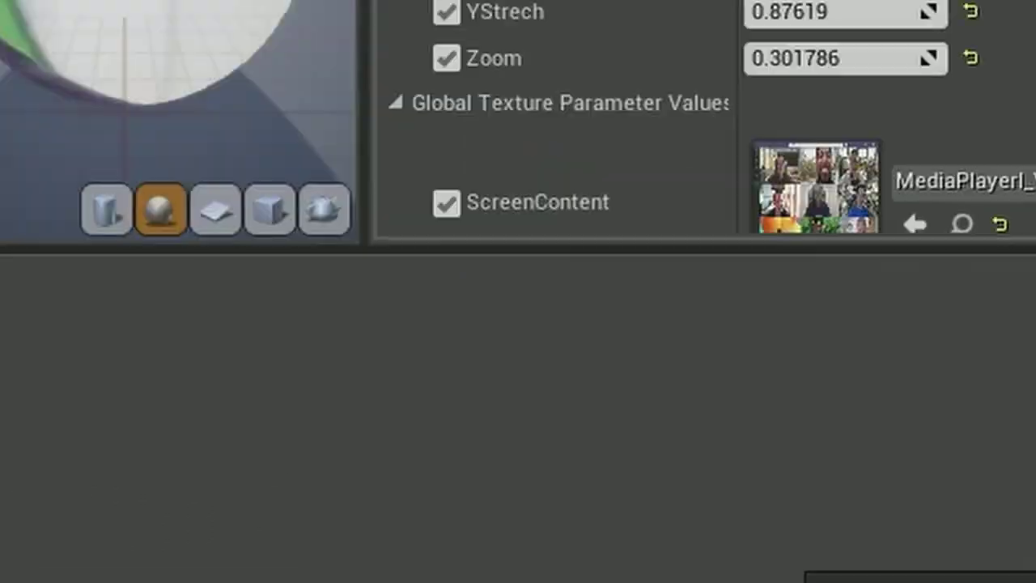
pyautogui.click(779, 377)
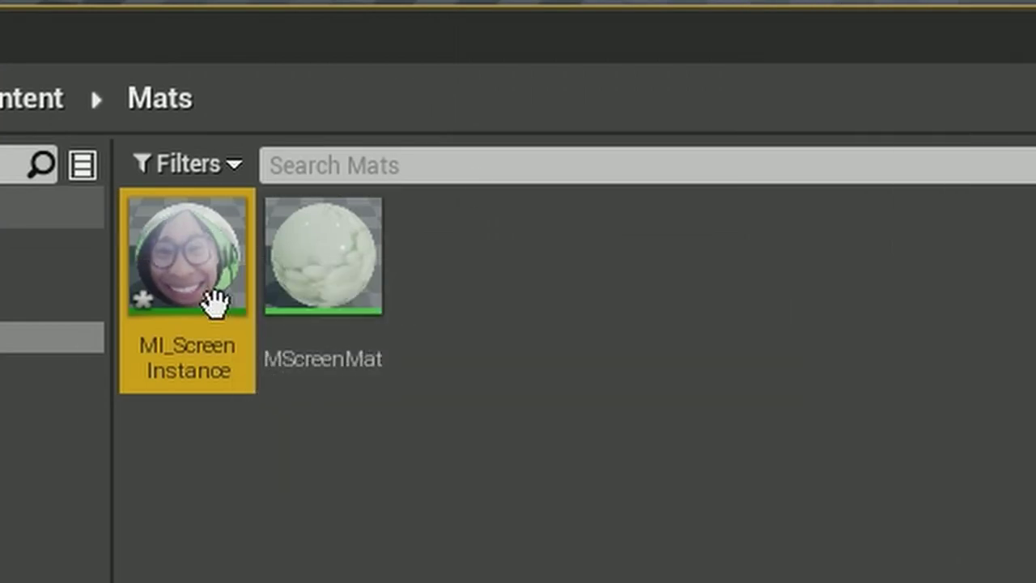
pyautogui.hotkey('ctrl', 'w')
pyautogui.press('Return')
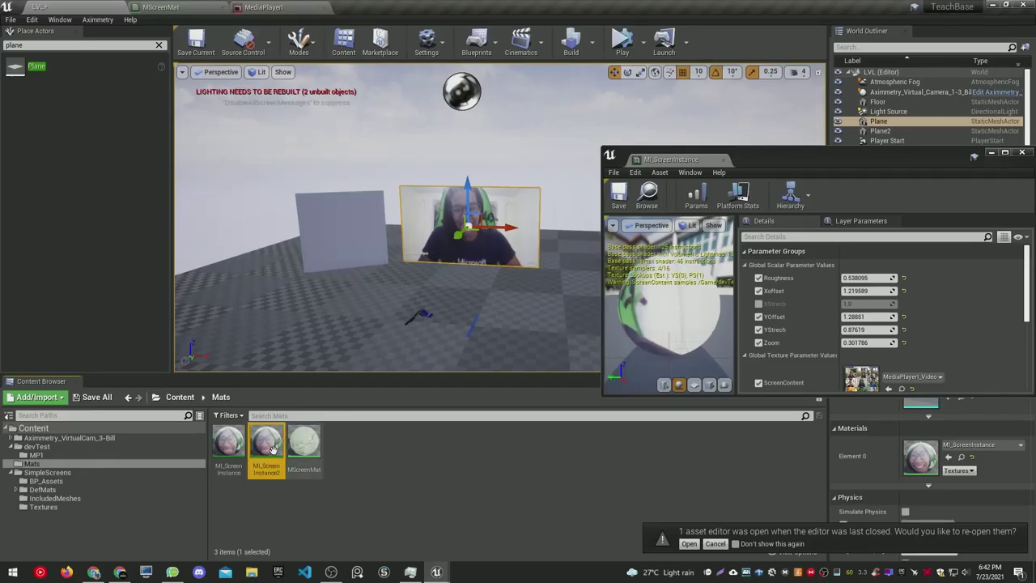
pyautogui.moveTo(266, 443); pyautogui.dragTo(323, 346)
pyautogui.moveTo(323, 226); pyautogui.dragTo(325, 229)
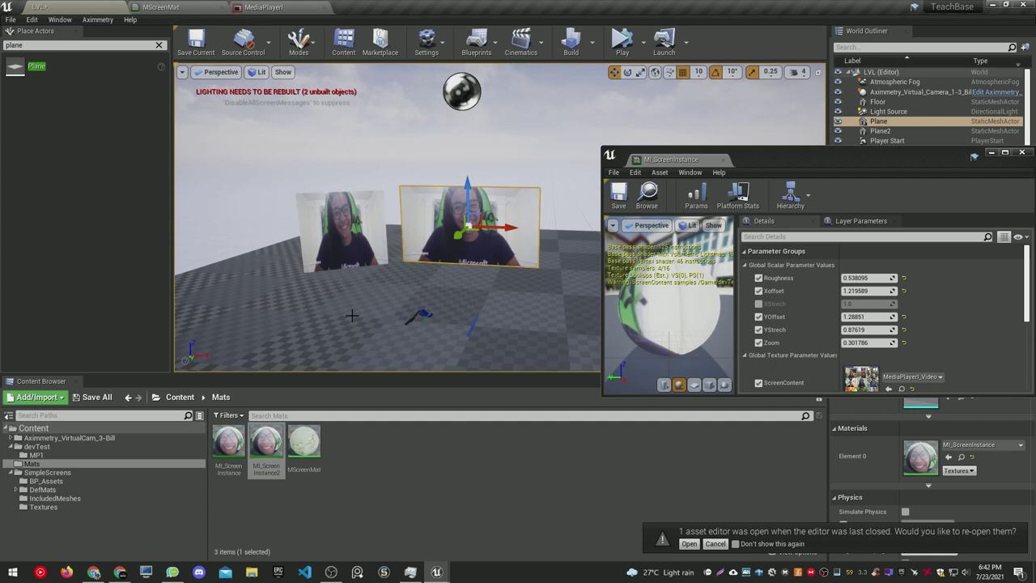
# Crop MI_ScreenInstance2 to the blue-shirt participant with XOffset 2.81 and XStretch 0.83
pyautogui.doubleClick(267, 441)
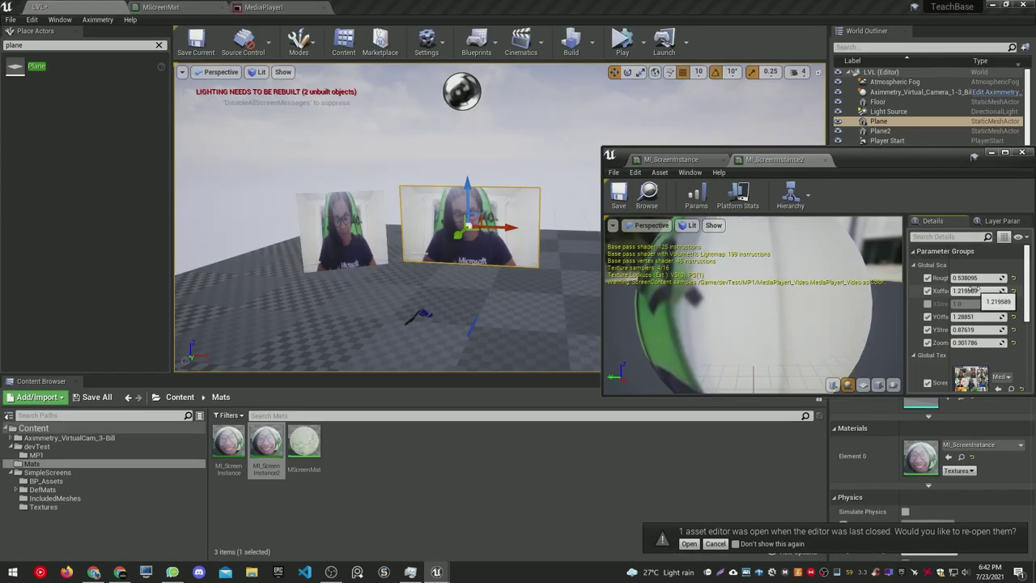
pyautogui.moveTo(971, 289); pyautogui.dragTo(983, 314)
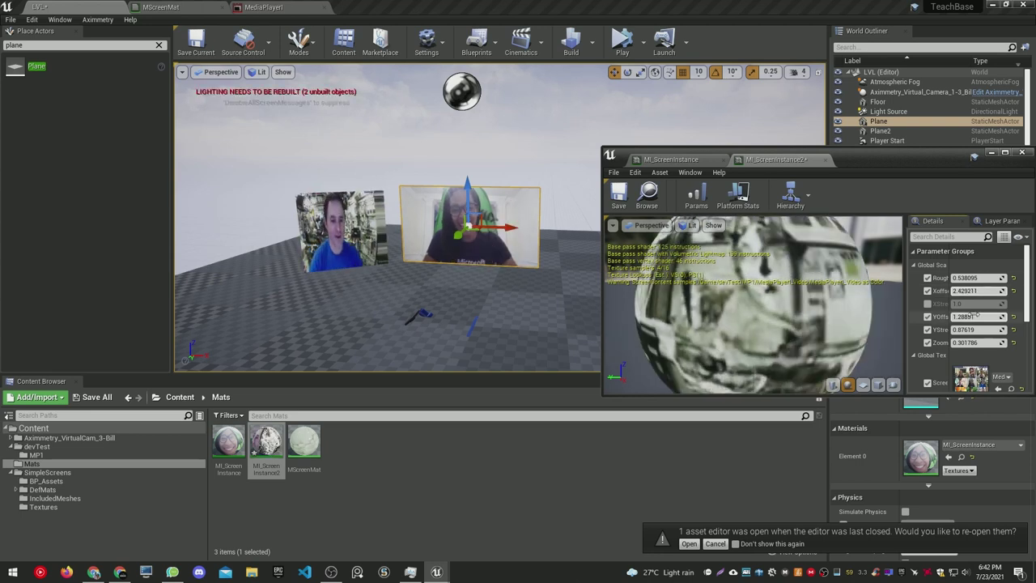
pyautogui.moveTo(977, 304)
pyautogui.mouseDown()
pyautogui.moveTo(967, 304)
pyautogui.moveTo(968, 290)
pyautogui.mouseUp()
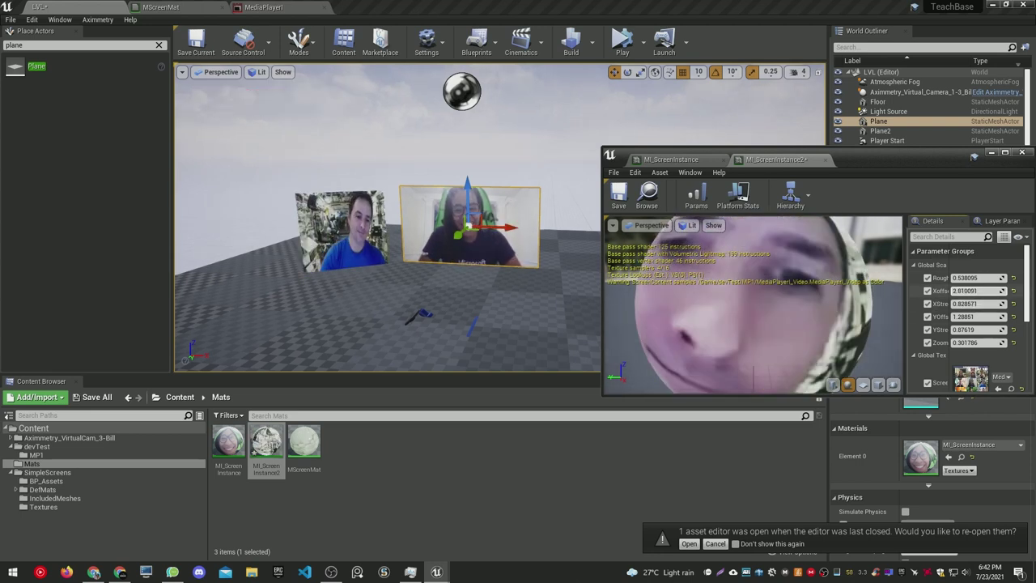
# Place a BP_SimpleScreen from the SimpleScreens folder in the level and raise it above the floor
pyautogui.click(1022, 152)
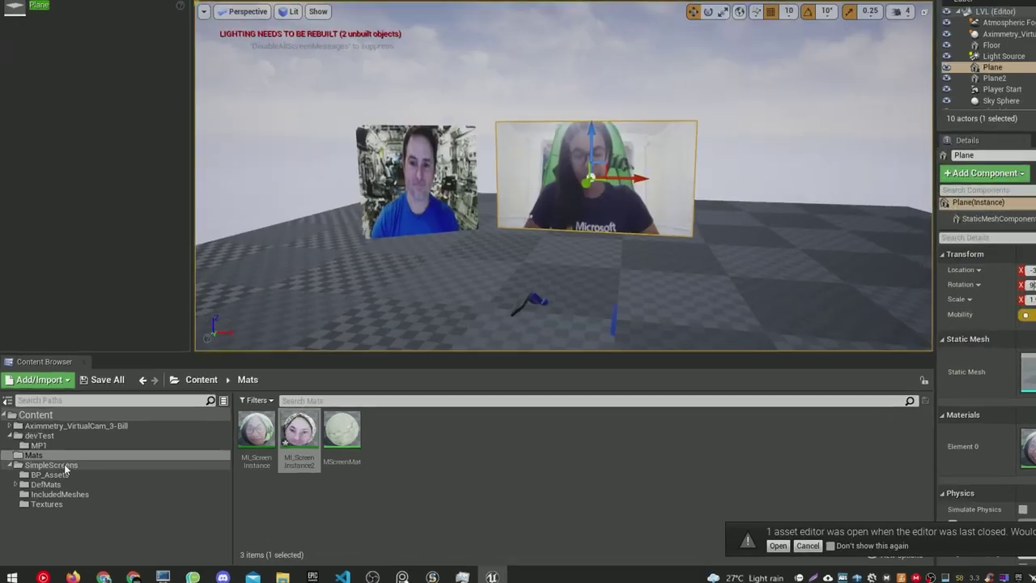
pyautogui.click(57, 457)
pyautogui.moveTo(702, 415); pyautogui.dragTo(781, 437)
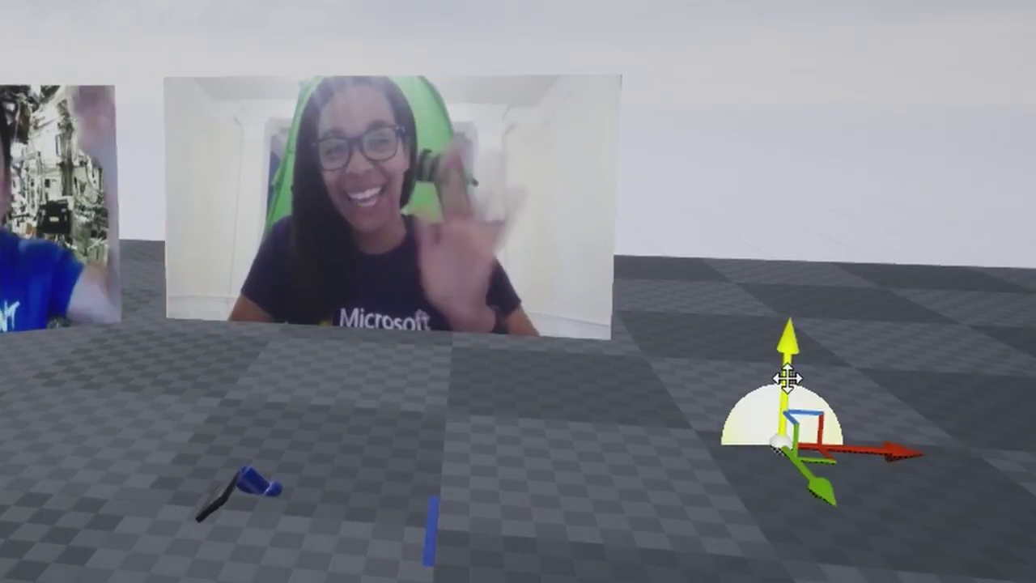
pyautogui.moveTo(785, 369); pyautogui.dragTo(800, 289)
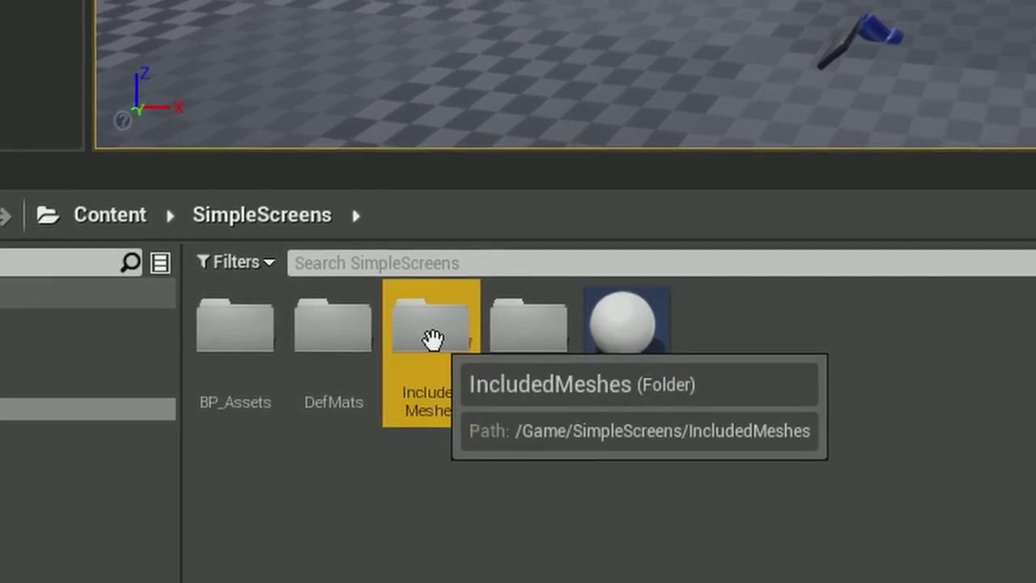
# Give it the SimpleScreens_Circle-02 screen mesh and move it to Location X 170
pyautogui.doubleClick(430, 337)
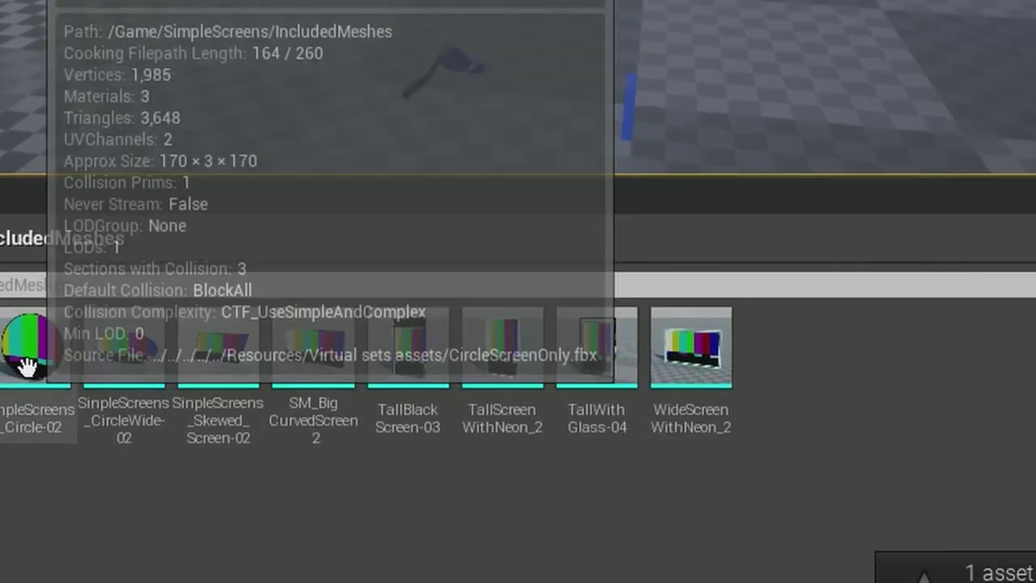
pyautogui.moveTo(271, 344)
pyautogui.mouseDown()
pyautogui.moveTo(762, 297)
pyautogui.moveTo(837, 209)
pyautogui.mouseUp()
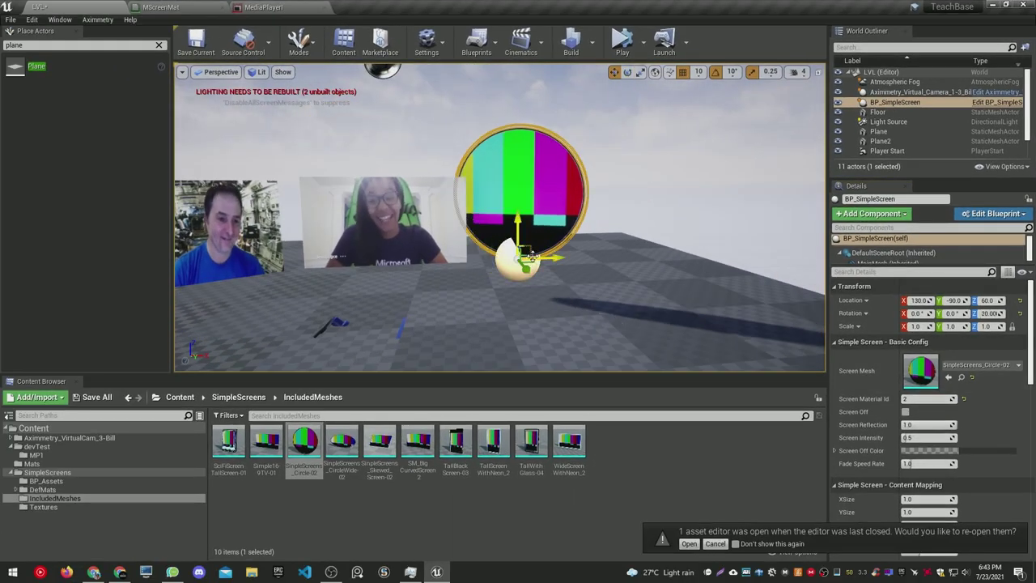
pyautogui.moveTo(532, 256); pyautogui.dragTo(515, 248)
pyautogui.scroll(-5, 910, 438)
# Set the source to Grid_Example-1, enable Play Content and Auto Play at Start, and zoom to one participant
pyautogui.click(966, 431)
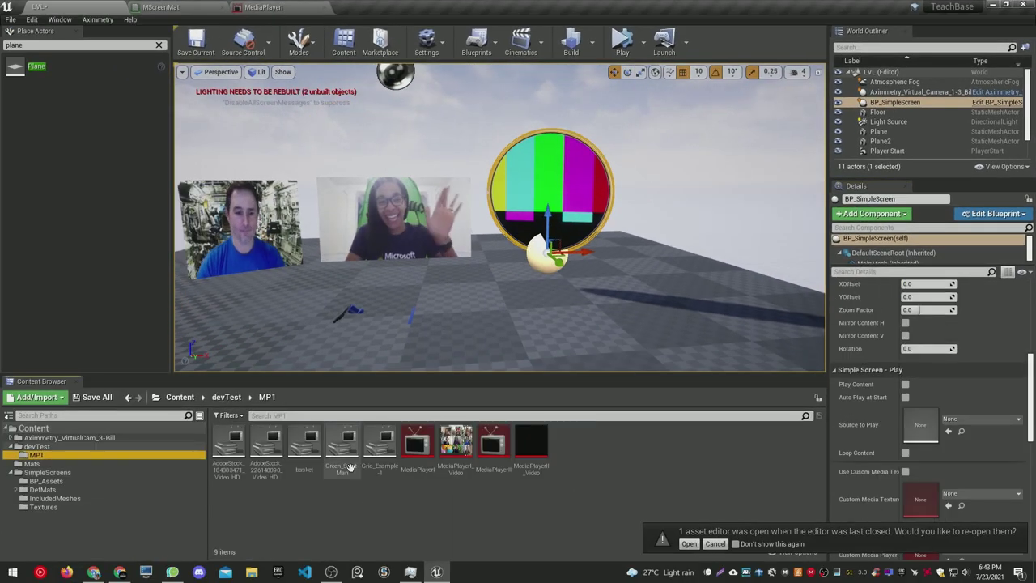
pyautogui.click(911, 384)
pyautogui.click(911, 398)
pyautogui.scroll(2, 984, 371)
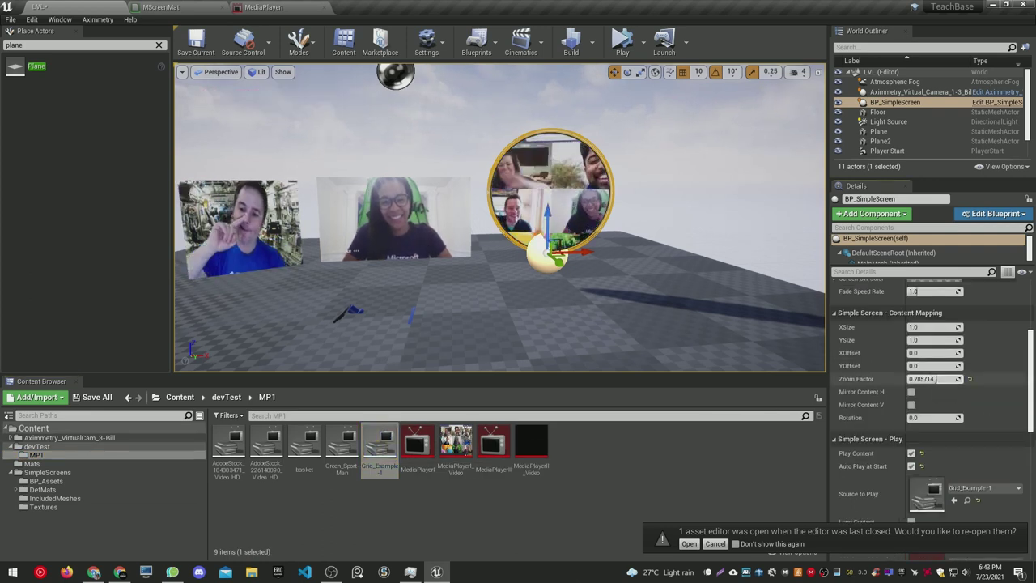
pyautogui.moveTo(935, 378)
pyautogui.mouseDown()
pyautogui.moveTo(951, 379)
pyautogui.moveTo(922, 366)
pyautogui.mouseUp()
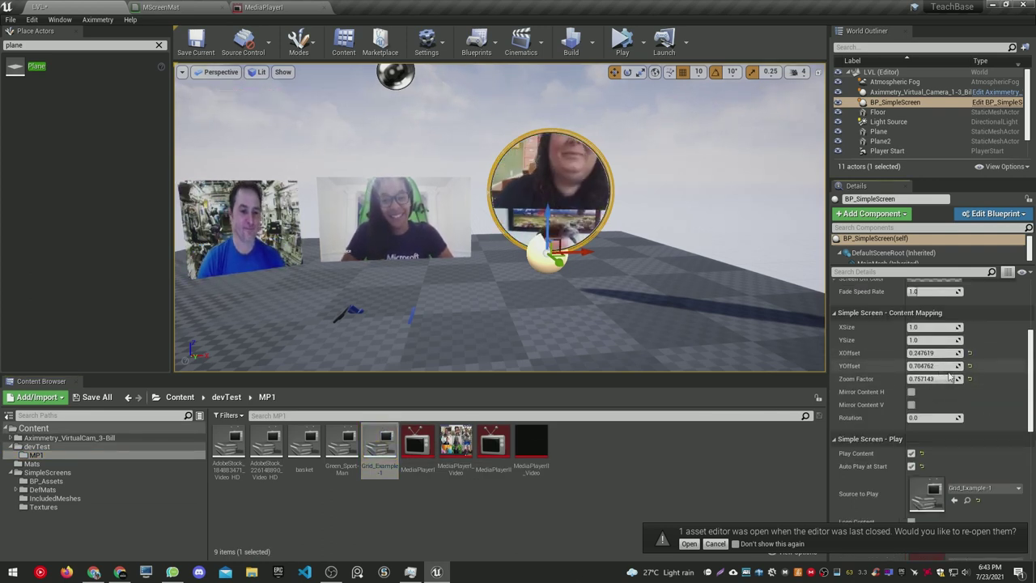
# Try several screen meshes and settle on the tall glass-framed TallWithGlass-04
pyautogui.click(55, 498)
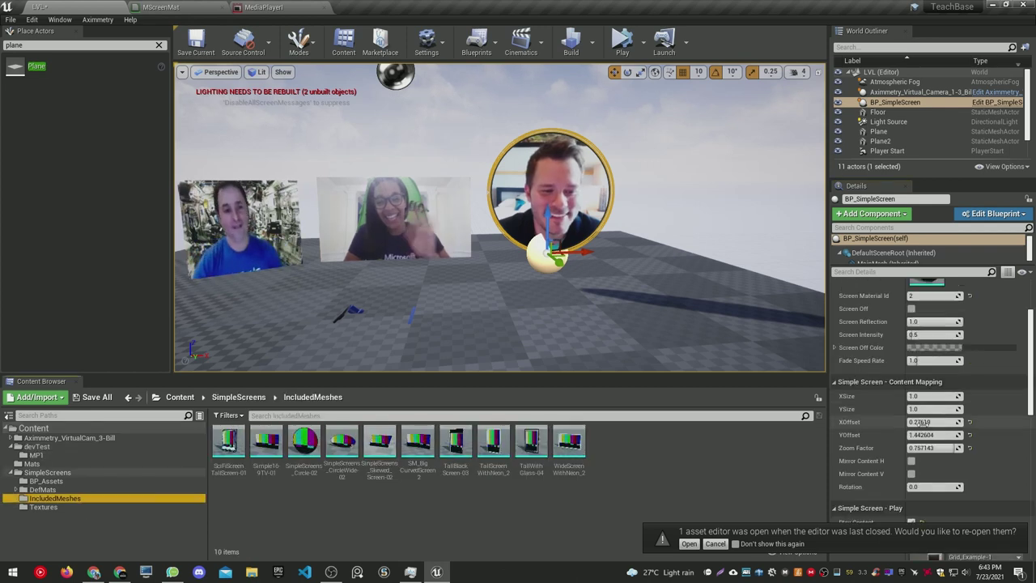
pyautogui.moveTo(341, 444); pyautogui.dragTo(926, 371)
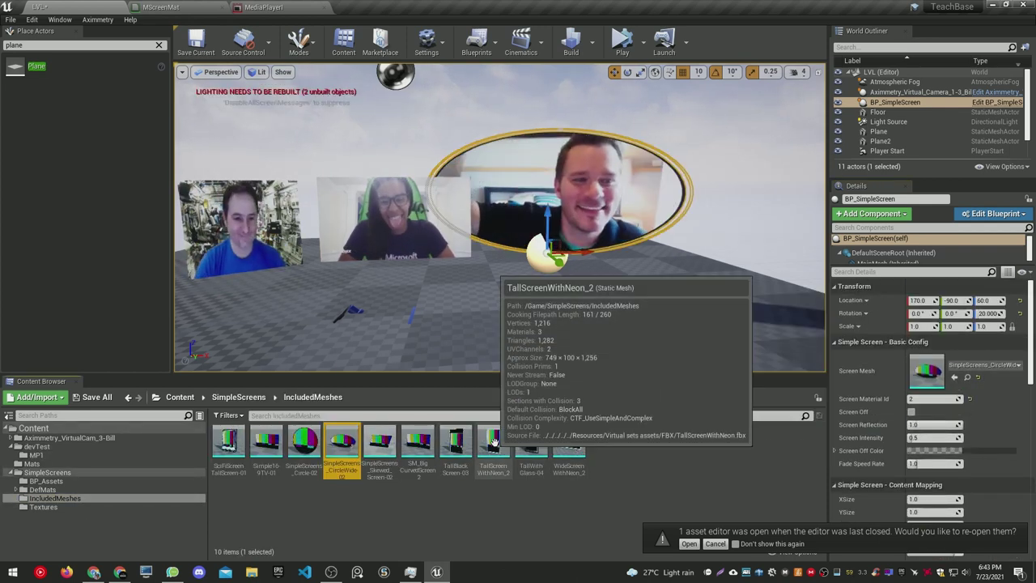
pyautogui.moveTo(494, 444); pyautogui.dragTo(926, 370)
pyautogui.moveTo(925, 326)
pyautogui.mouseDown()
pyautogui.moveTo(874, 326)
pyautogui.moveTo(918, 326)
pyautogui.mouseUp()
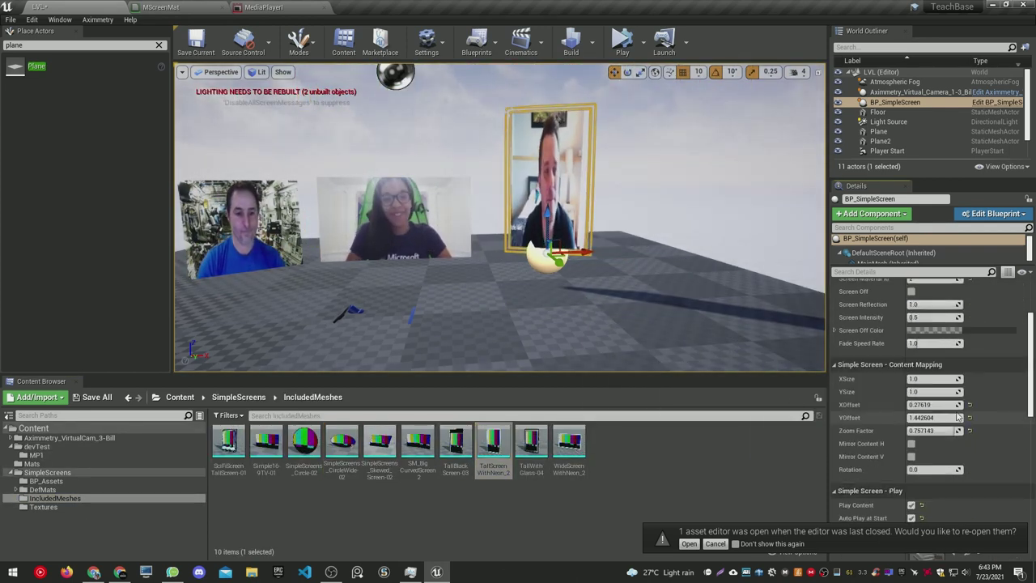
pyautogui.moveTo(531, 443); pyautogui.dragTo(926, 371)
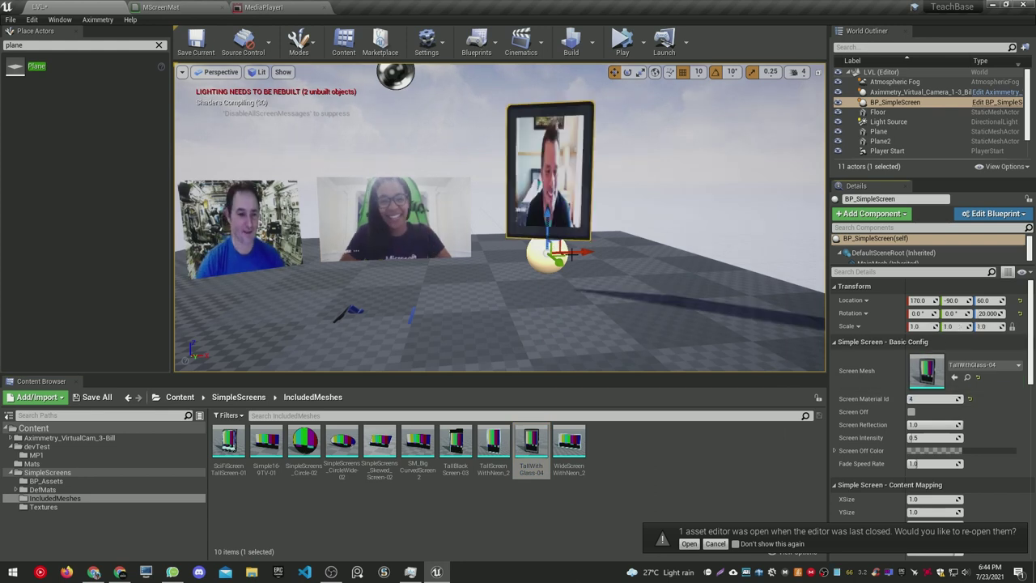
pyautogui.scroll(2, 607, 321)
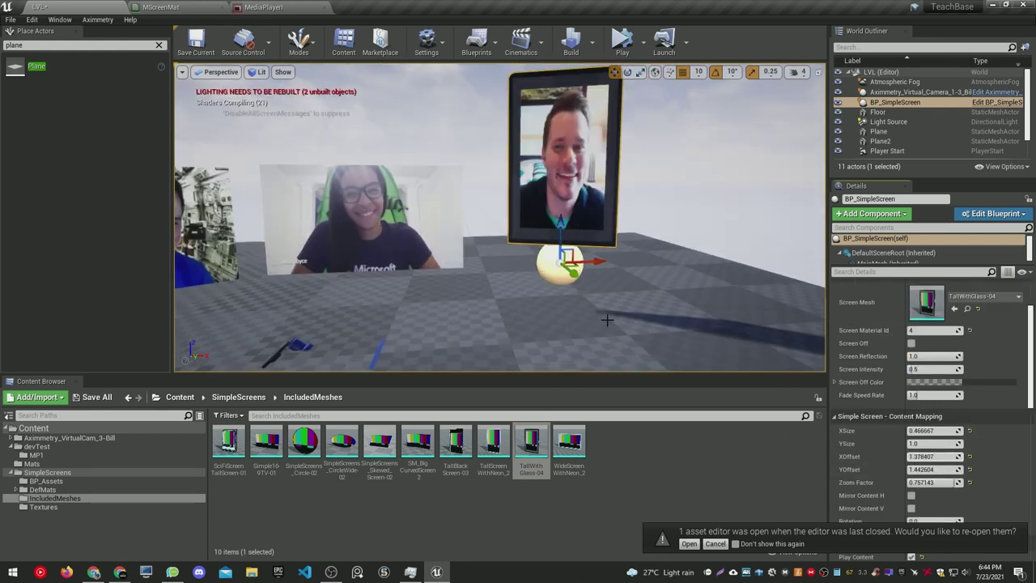
pyautogui.click(674, 468)
pyautogui.moveTo(502, 242); pyautogui.dragTo(526, 227, button='right')
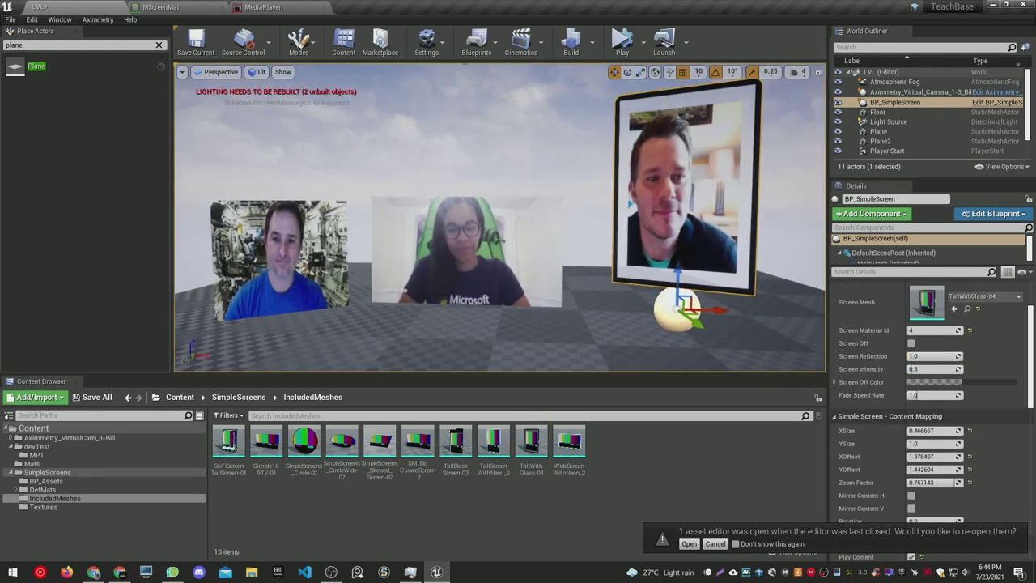